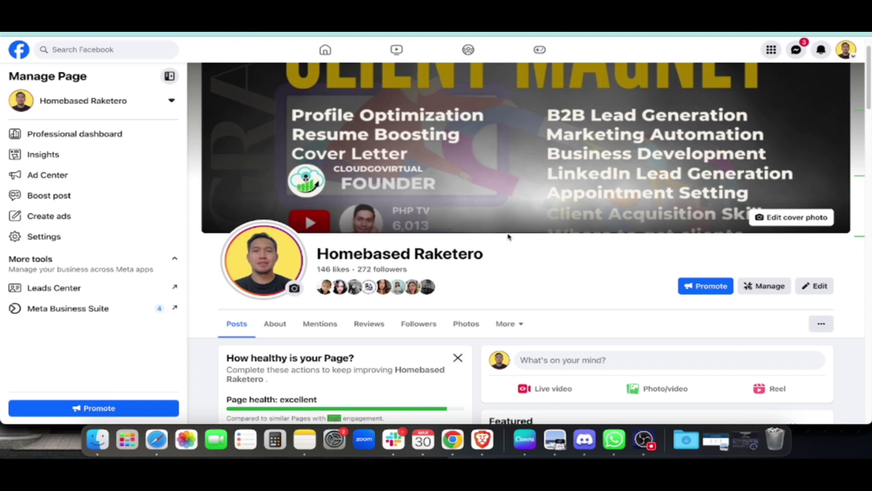
- Scroll back to the top of the Contacts Search filter panel
scroll(509, 236, "up", 2)
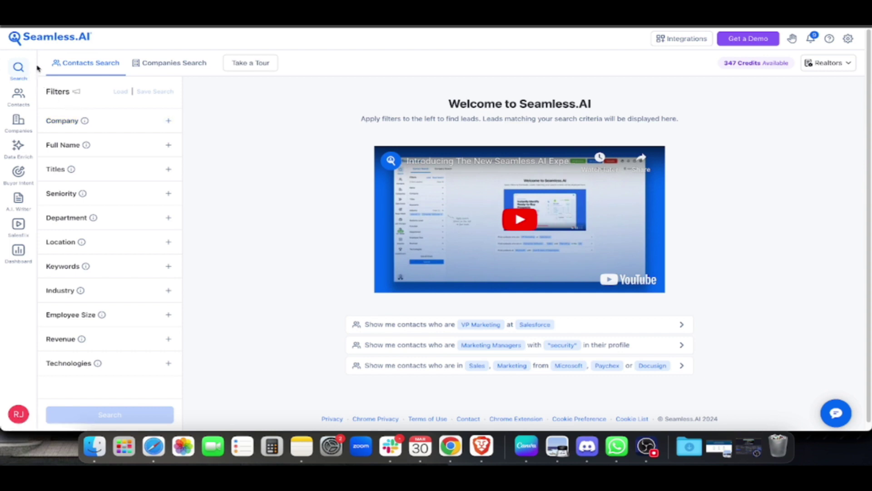
- Add 'realtor' as an included job title filter
left_click(154, 122)
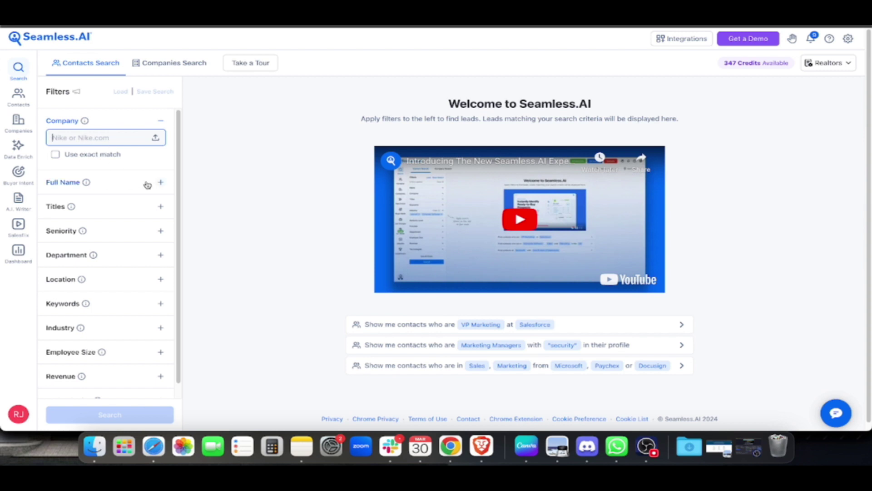
left_click(160, 121)
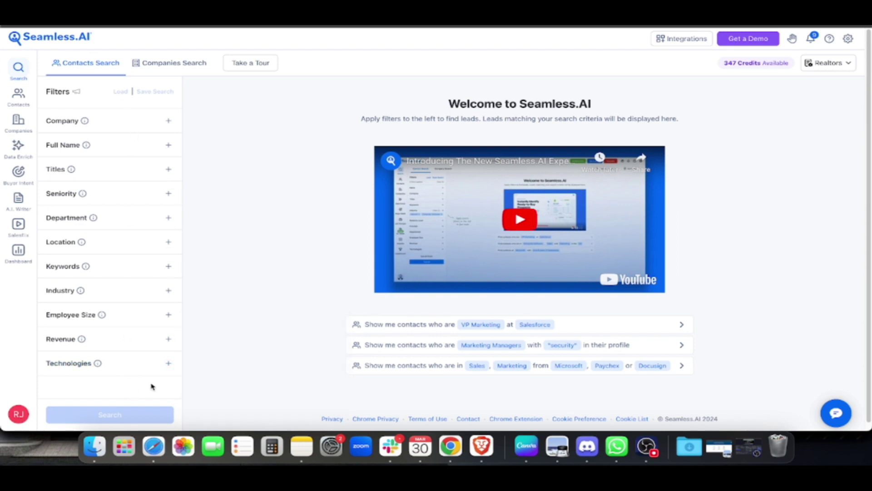
left_click(122, 173)
left_click(89, 190)
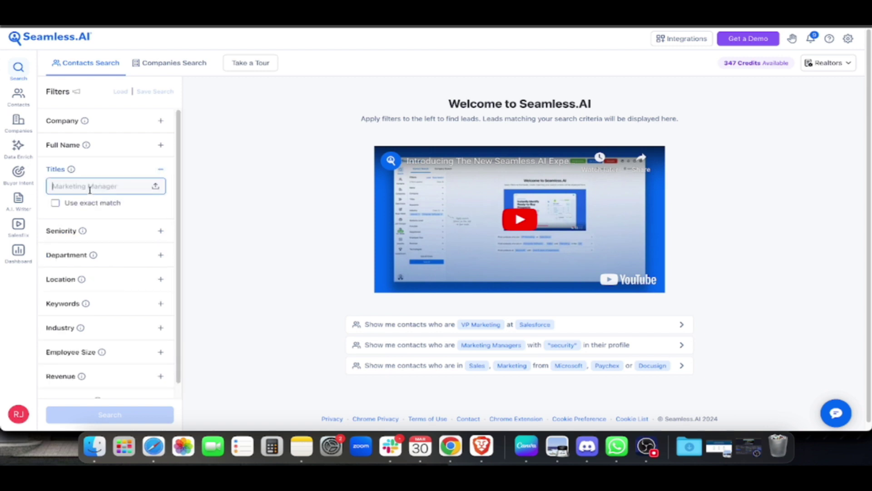
type("re")
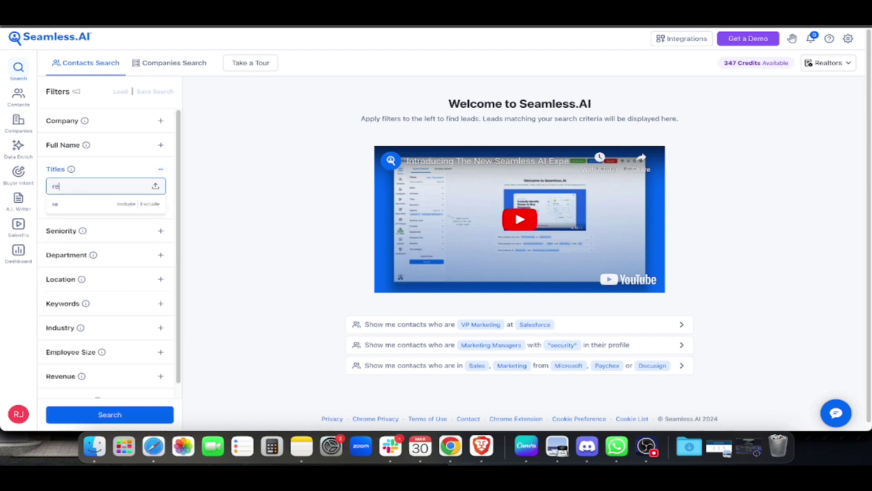
type("altor")
left_click(128, 206)
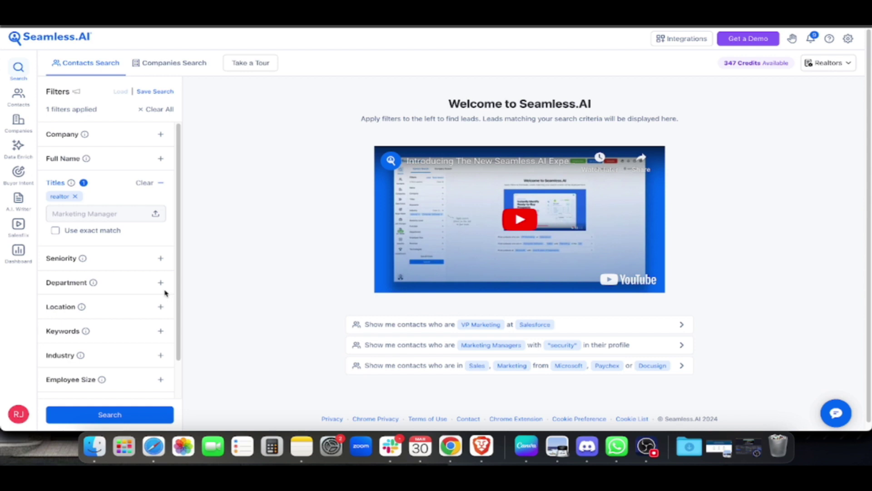
- Include United States of America as the location and run the search
left_click(123, 312)
left_click(93, 336)
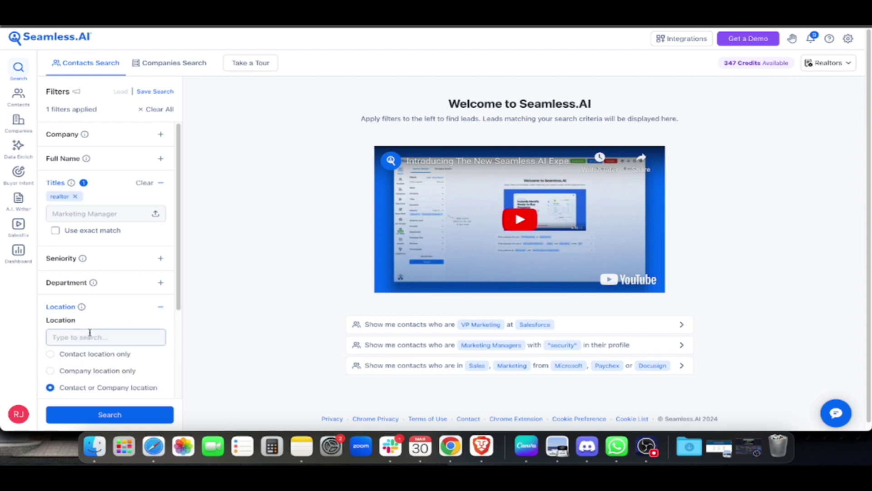
type("united")
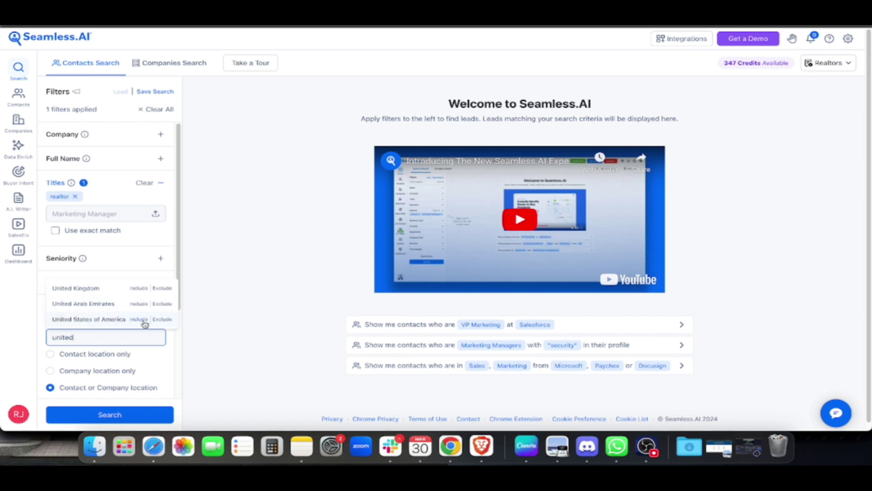
left_click(139, 319)
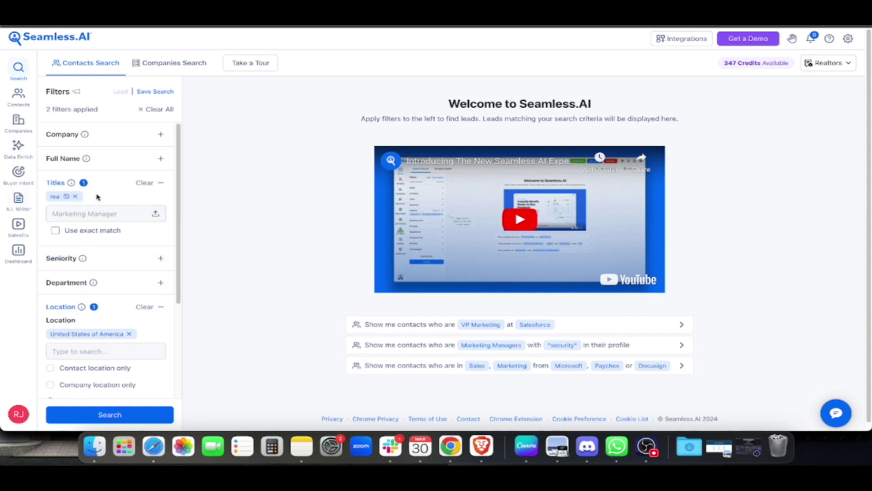
left_click(110, 415)
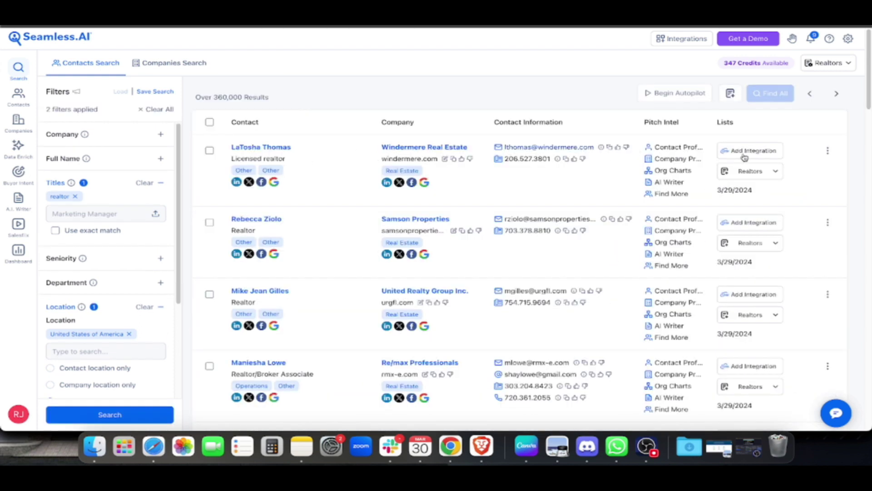
- Jump to page 32 of the realtor search results
scroll(731, 195, "down", 20)
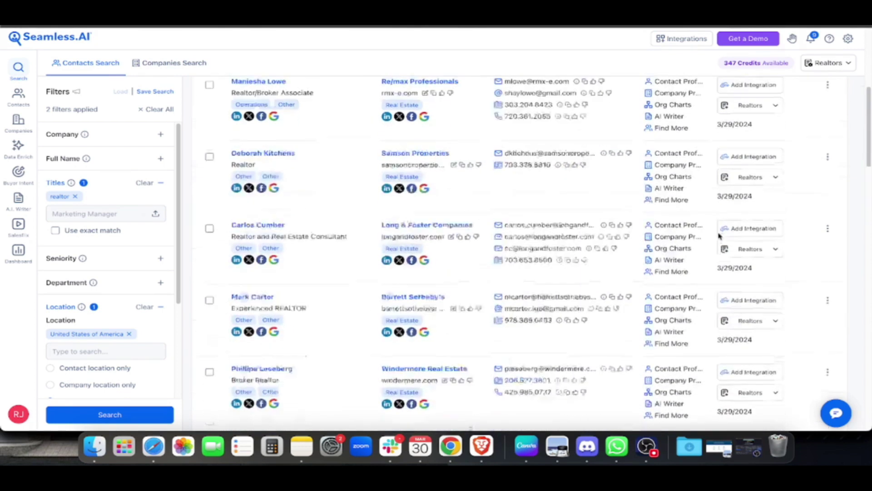
scroll(719, 235, "down", 20)
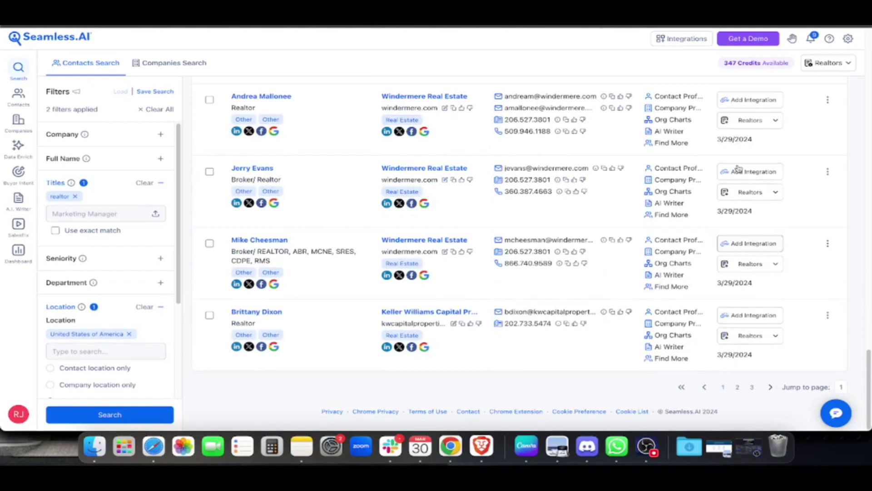
scroll(727, 308, "up", 10)
scroll(727, 311, "up", 15)
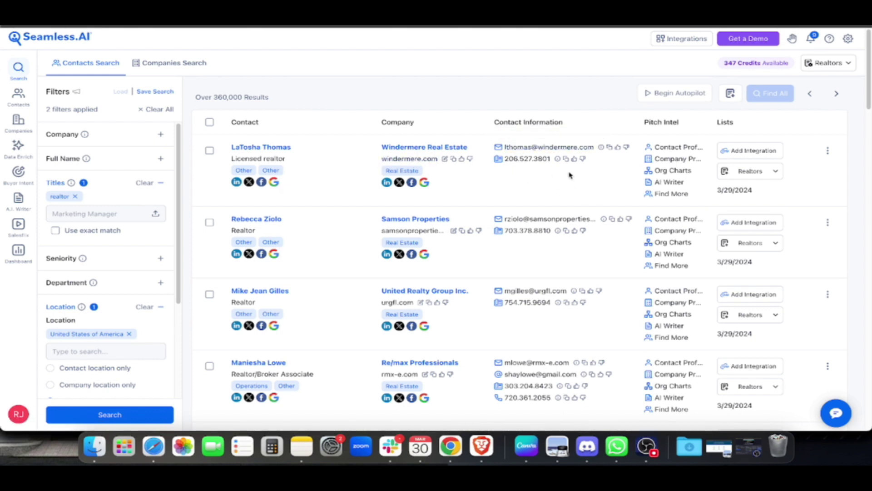
scroll(569, 175, "down", 20)
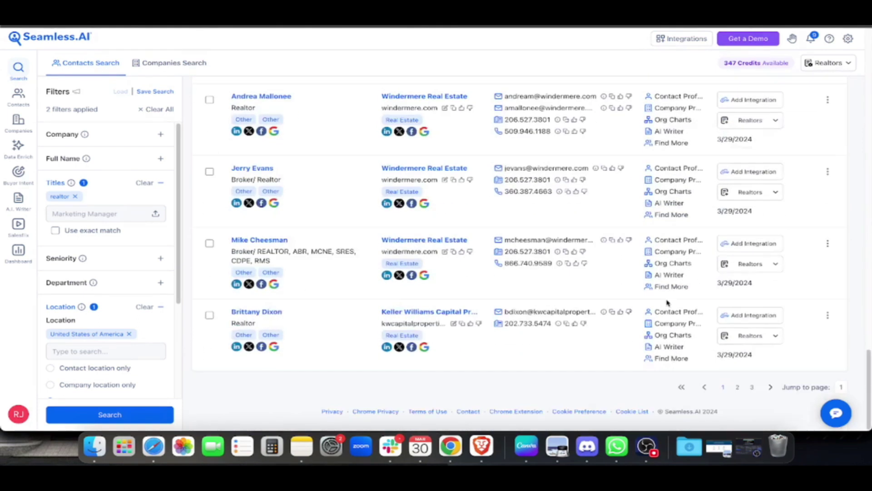
left_click(752, 386)
double_click(839, 387)
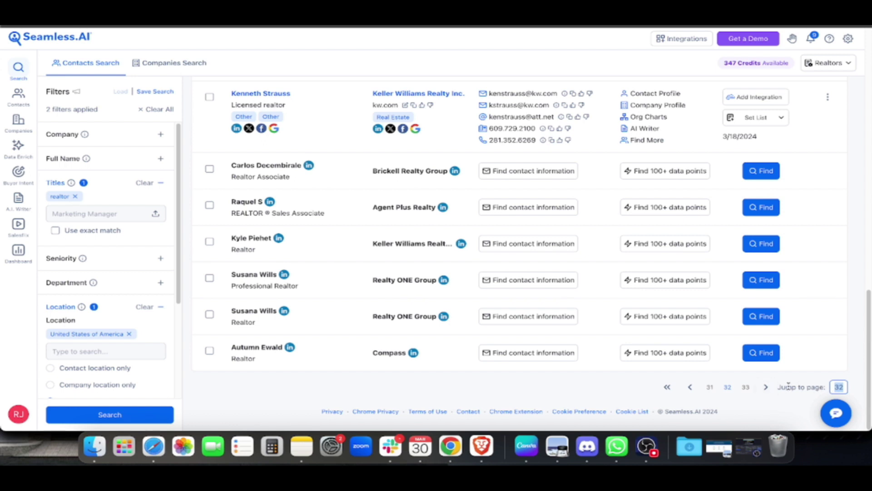
left_click(766, 386)
scroll(614, 334, "up", 15)
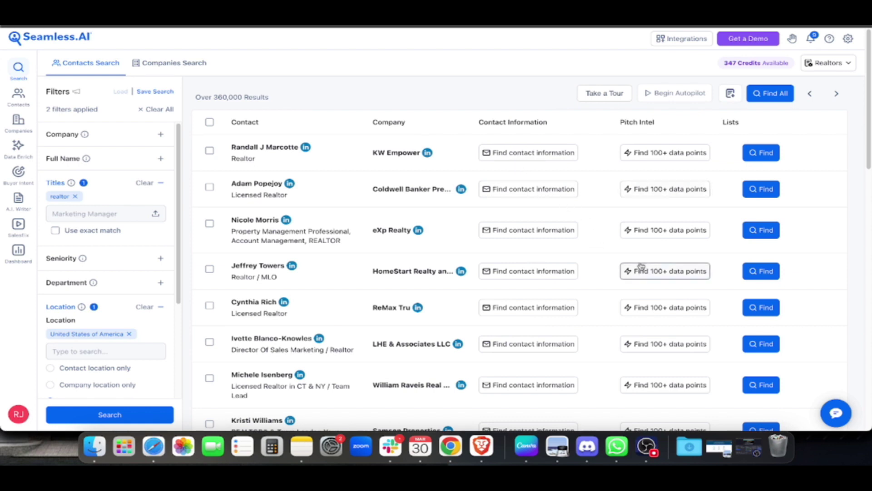
- Delete one previously saved contact from the results page
scroll(640, 265, "down", 10)
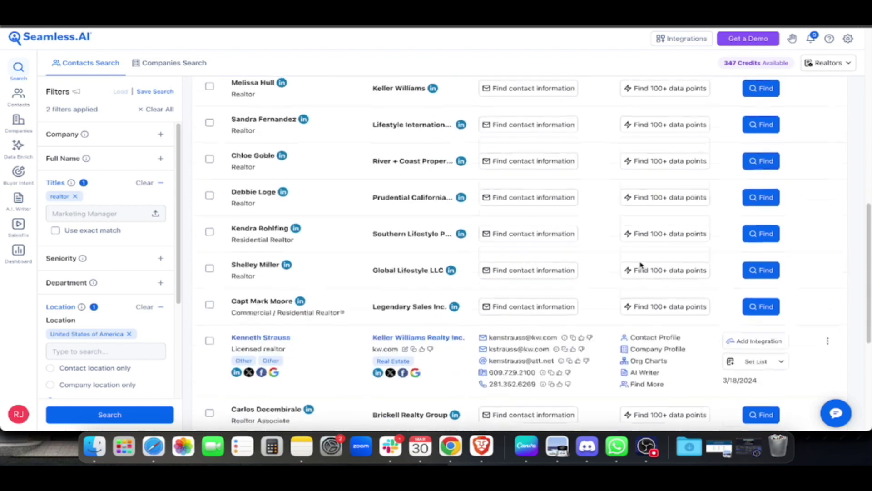
left_click(827, 321)
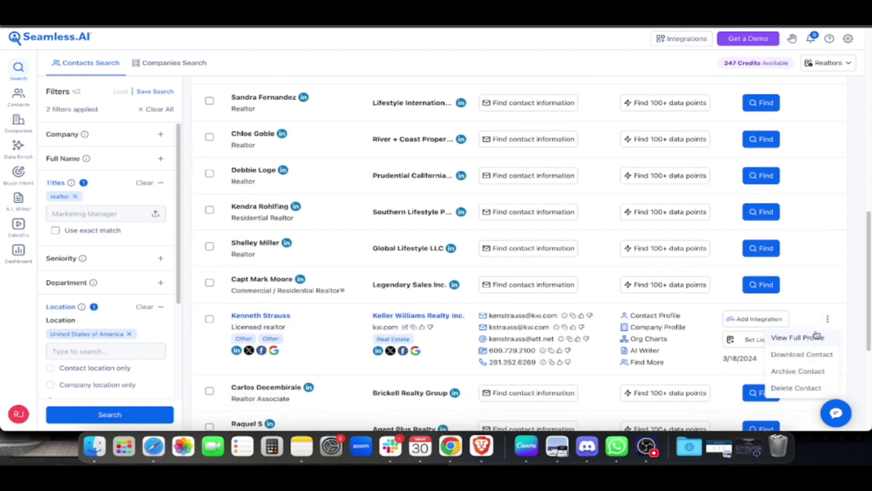
left_click(779, 390)
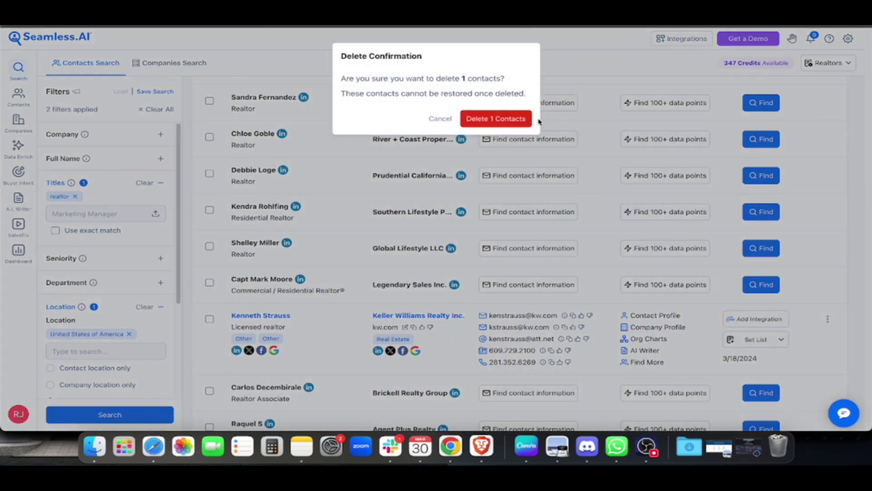
left_click(517, 119)
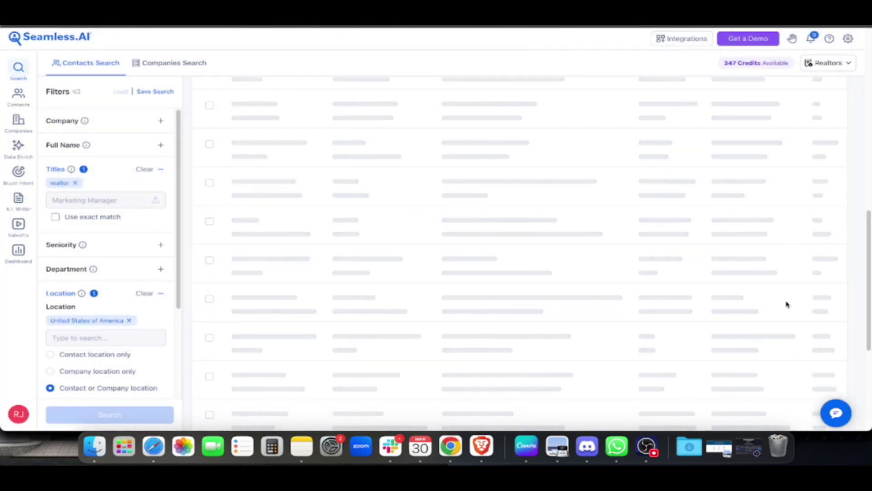
scroll(781, 300, "up", 10)
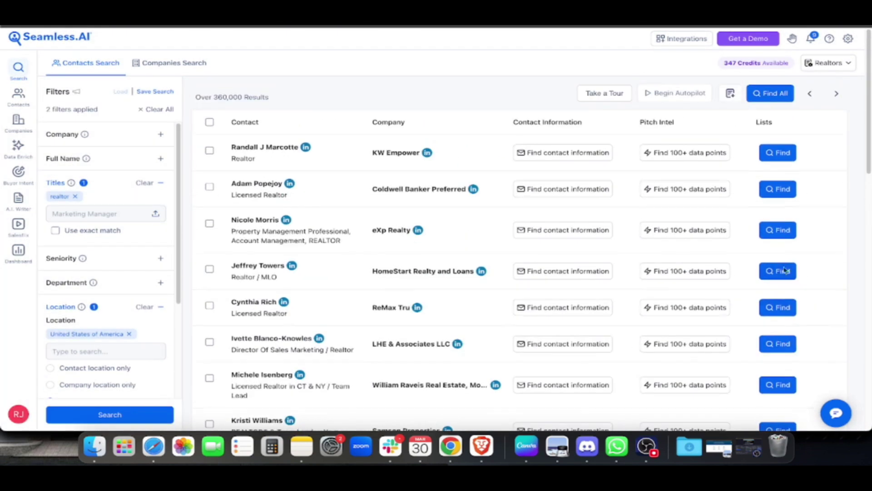
scroll(785, 273, "down", 15)
scroll(664, 366, "up", 8)
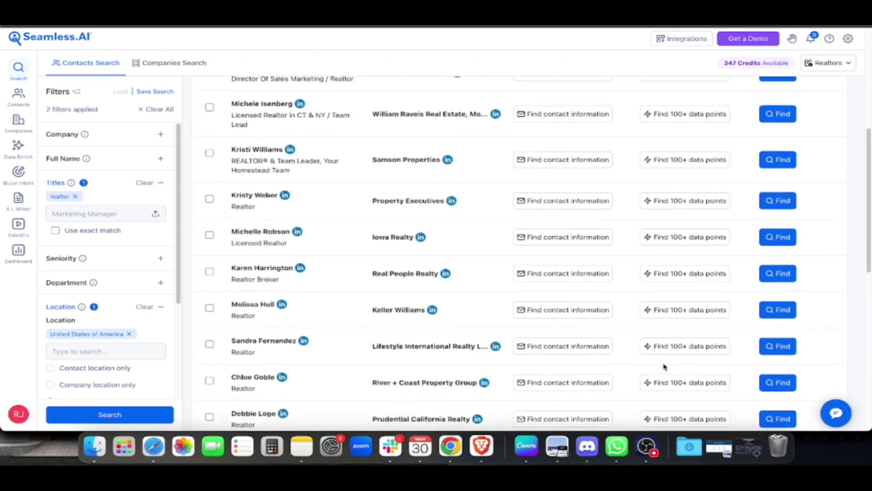
scroll(664, 367, "up", 5)
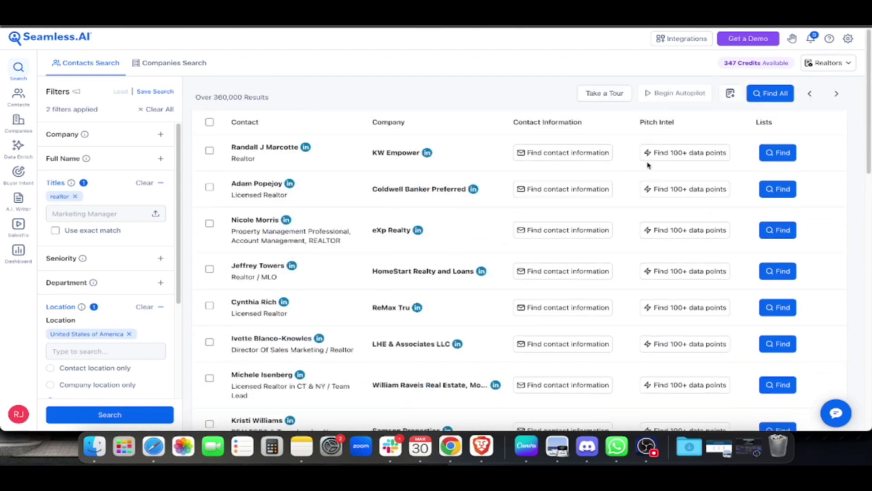
- Research all contacts on the page with Find All to reveal emails and phones
left_click(776, 93)
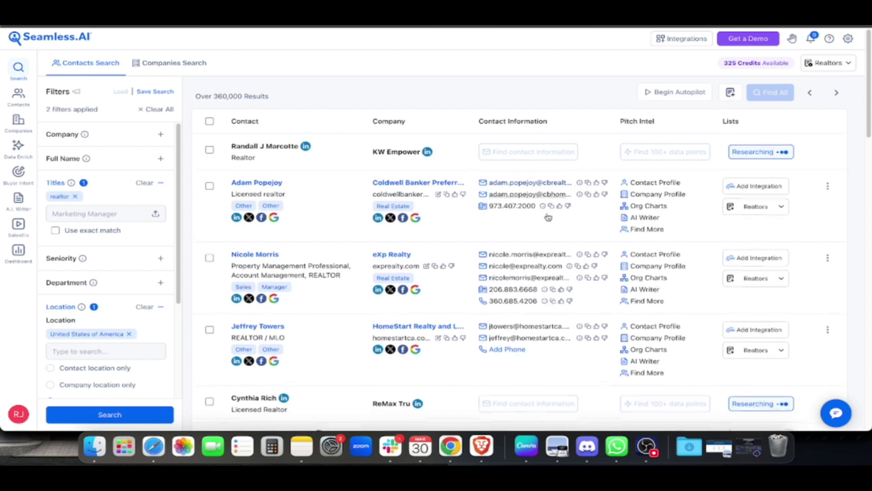
scroll(547, 214, "down", 3)
scroll(547, 217, "down", 5)
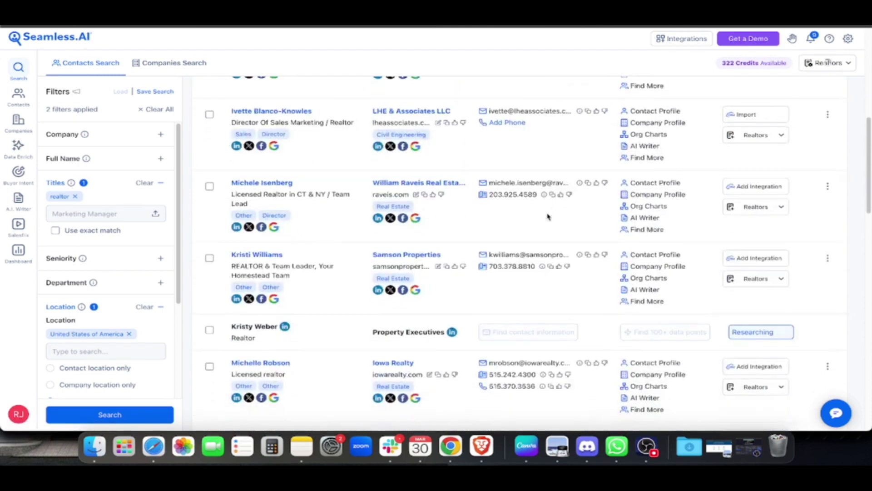
scroll(548, 217, "down", 7)
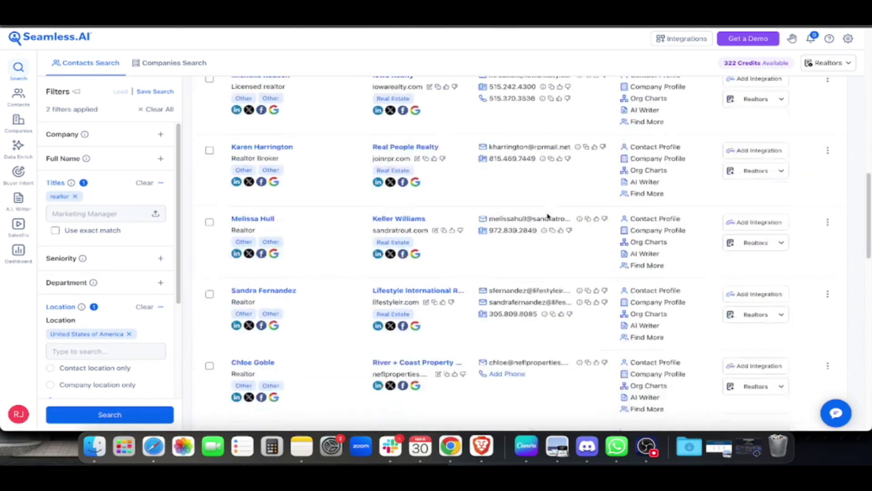
scroll(548, 216, "down", 13)
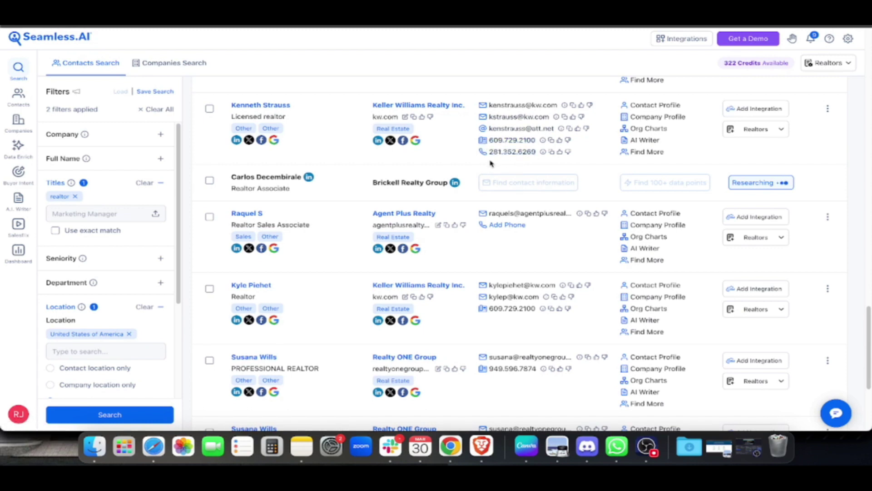
scroll(726, 200, "down", 5)
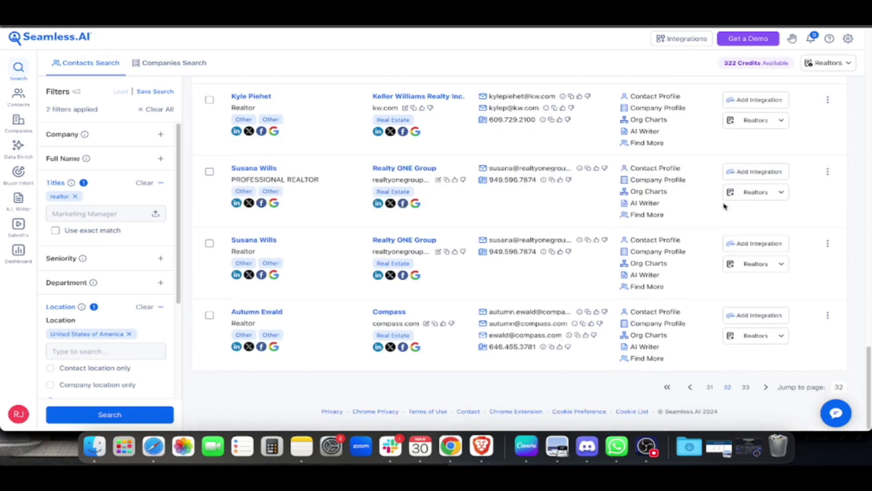
scroll(725, 206, "up", 8)
scroll(774, 291, "up", 20)
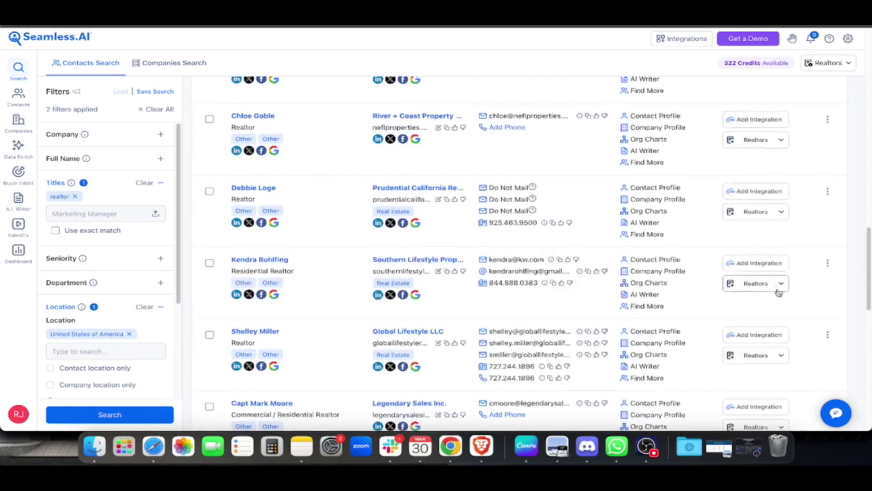
scroll(776, 292, "down", 6)
scroll(778, 291, "down", 19)
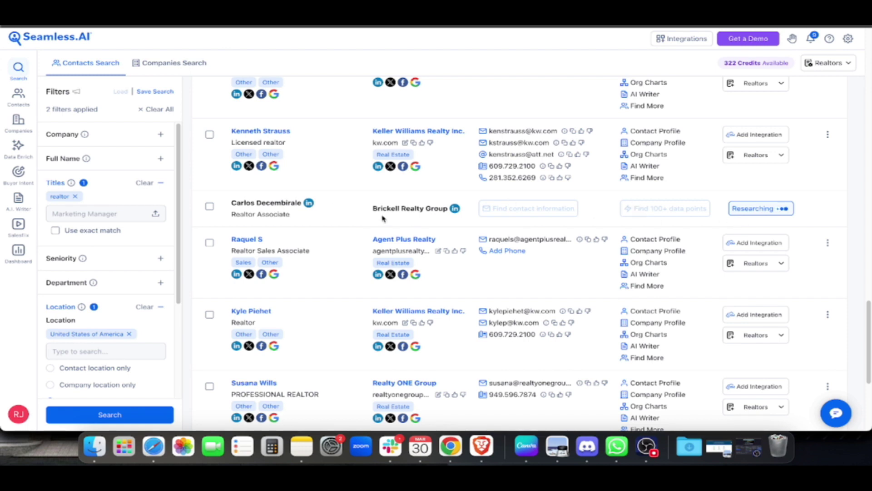
- Scroll through the results to review the revealed realtor emails and phone numbers
scroll(745, 291, "down", 5)
scroll(741, 296, "down", 5)
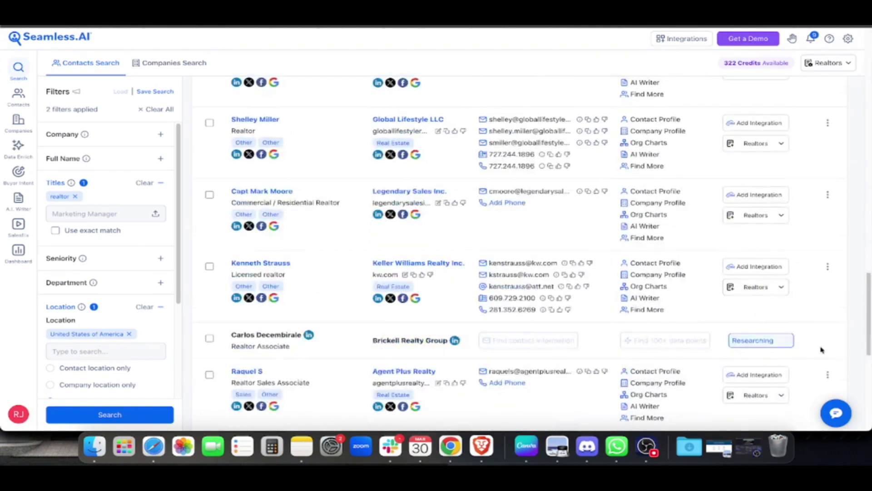
scroll(790, 337, "up", 10)
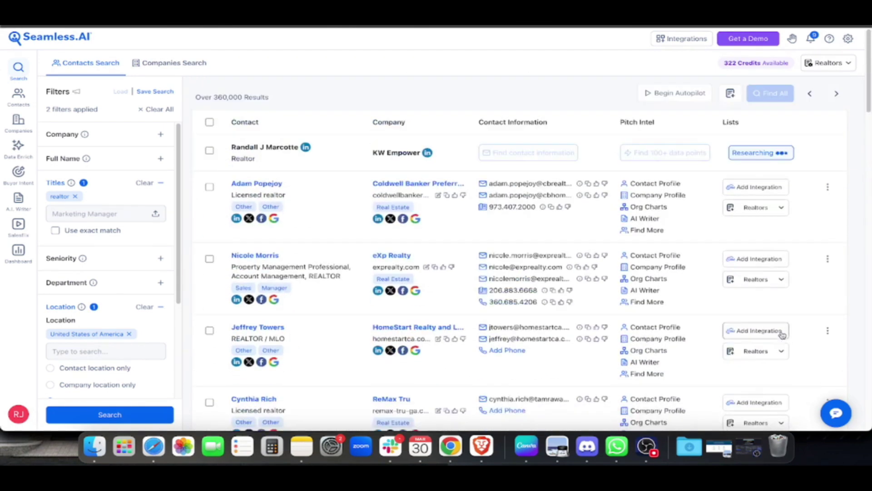
scroll(727, 254, "down", 15)
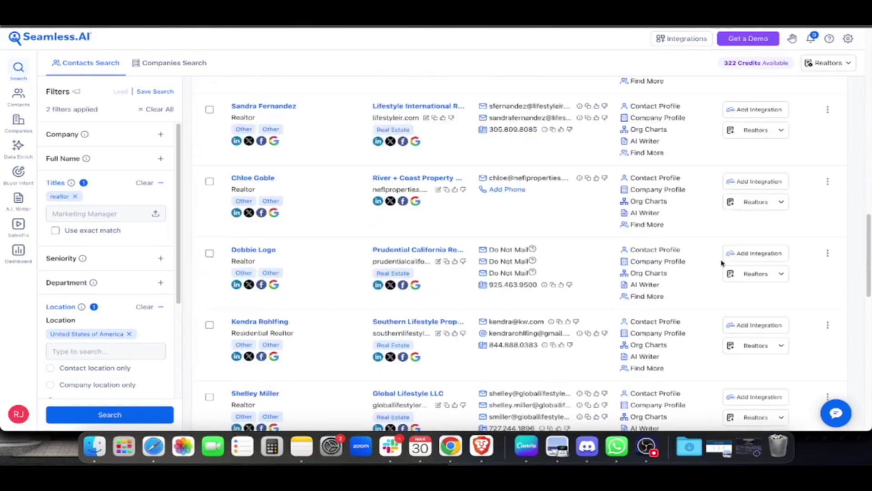
scroll(722, 278, "up", 14)
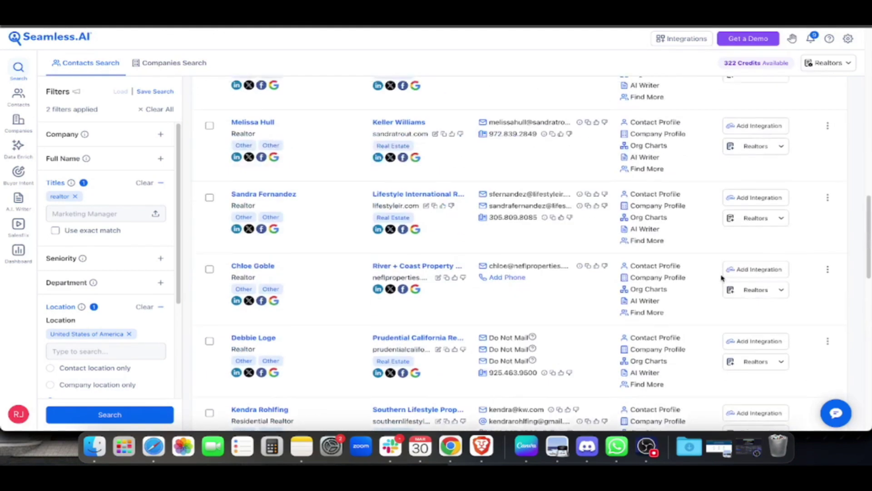
scroll(722, 278, "up", 2)
scroll(723, 278, "down", 15)
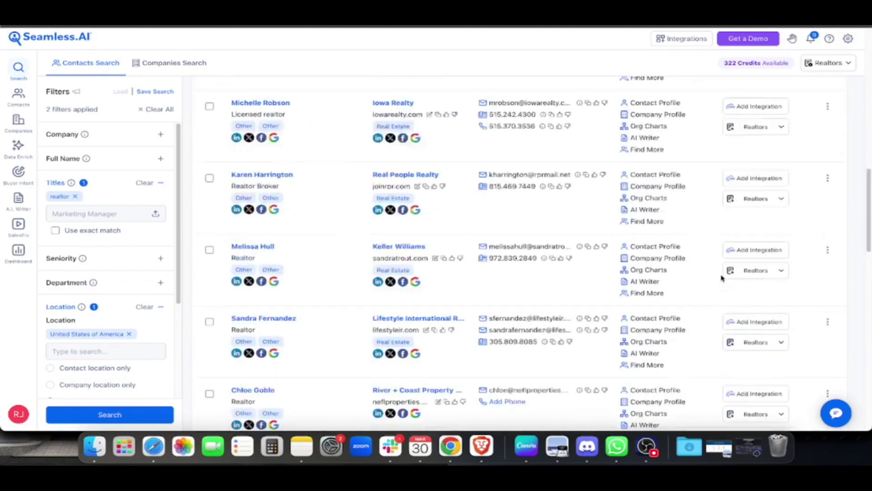
scroll(723, 278, "up", 5)
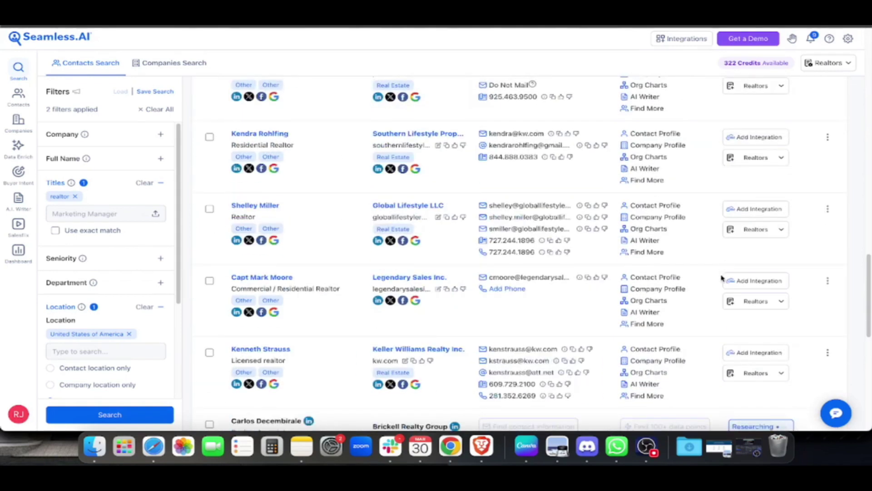
scroll(722, 278, "up", 8)
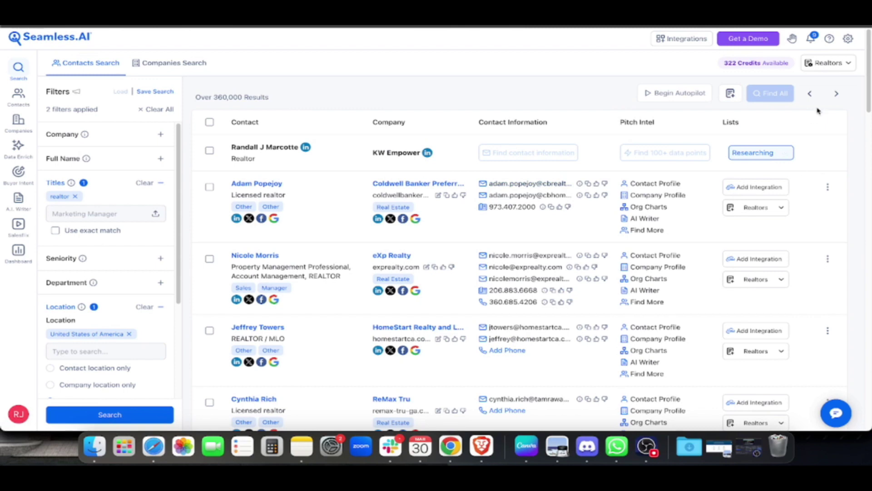
- Create a new contact list named 'Real Estate Agents'
left_click(846, 68)
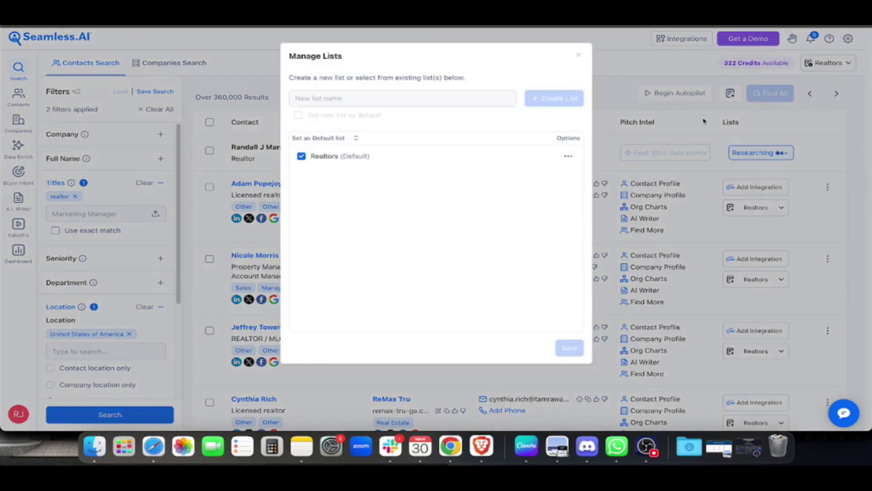
left_click(414, 101)
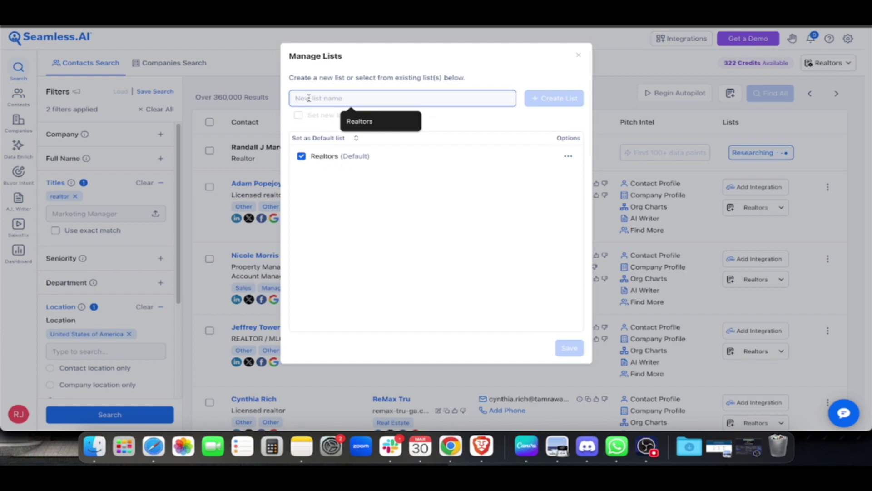
type("Rea")
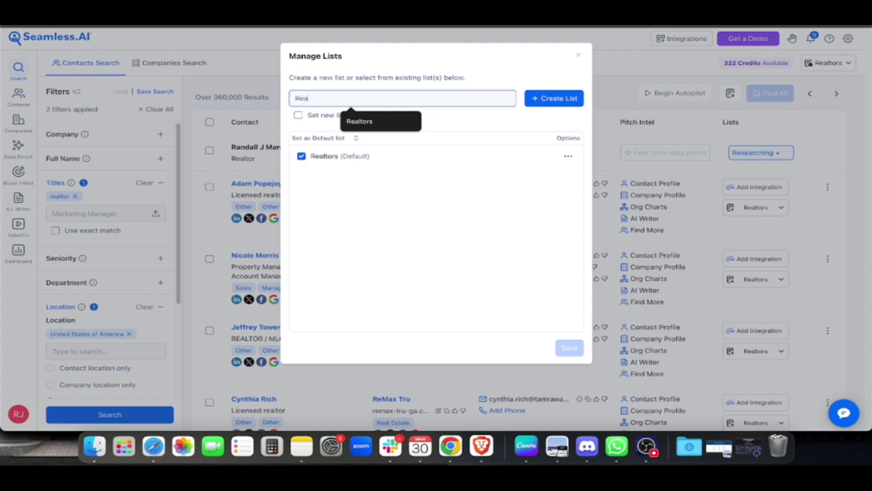
type("l Estate Agents")
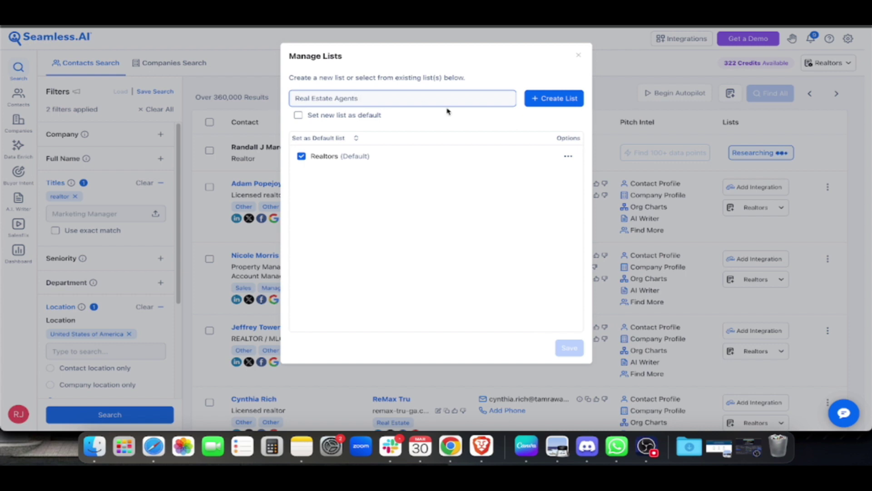
left_click(532, 102)
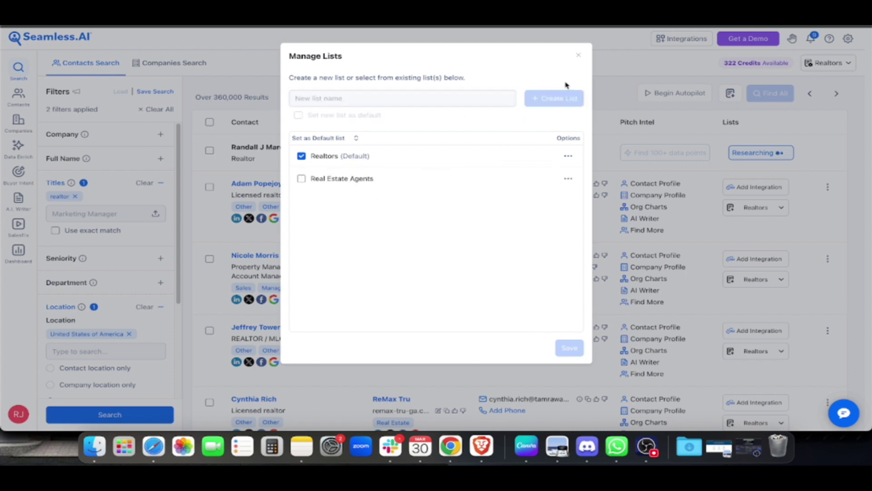
- Close the list manager and select all 25 contacts on the results page
left_click(578, 56)
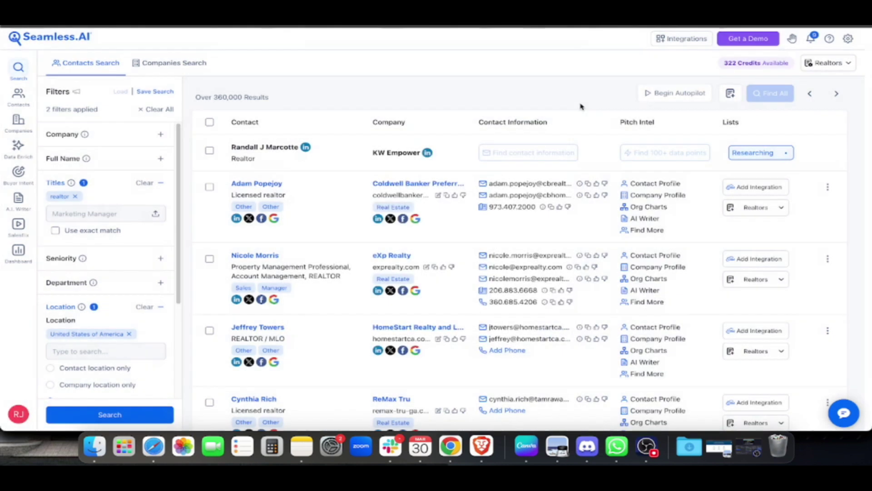
left_click(209, 122)
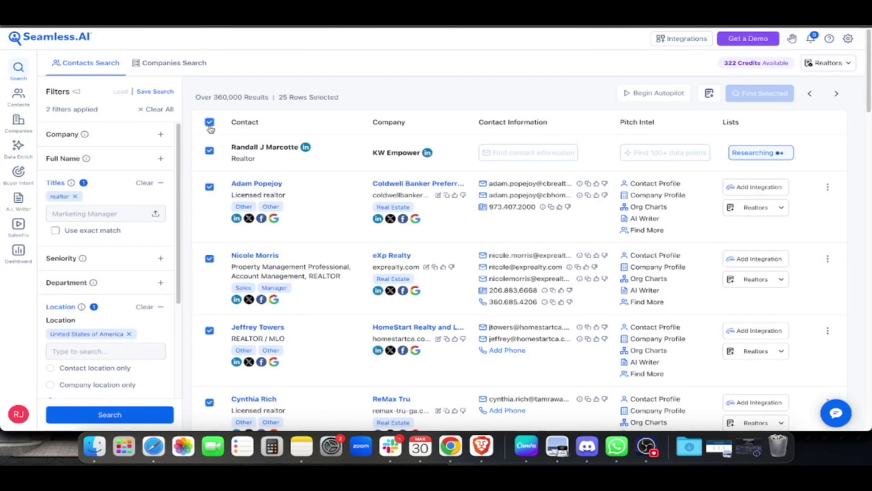
left_click(707, 99)
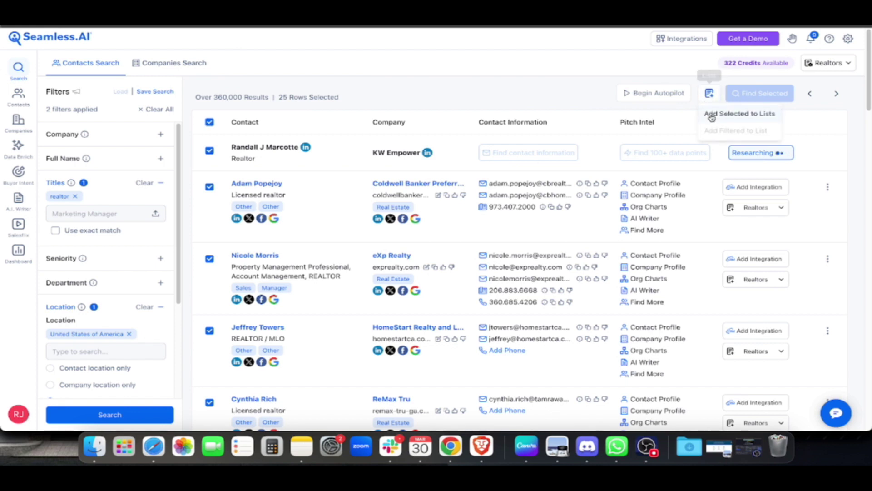
- Save the selected realtor contacts to the Realtors (Default) list
left_click(712, 116)
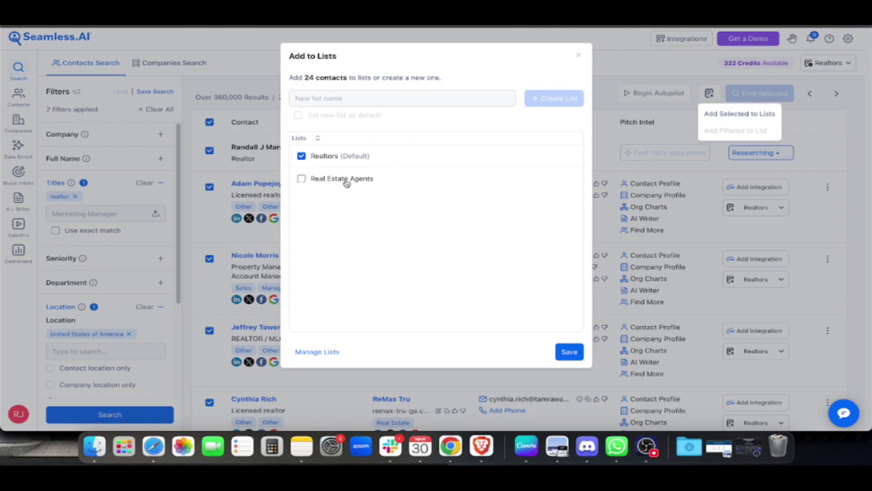
left_click(331, 161)
left_click(302, 158)
left_click(571, 358)
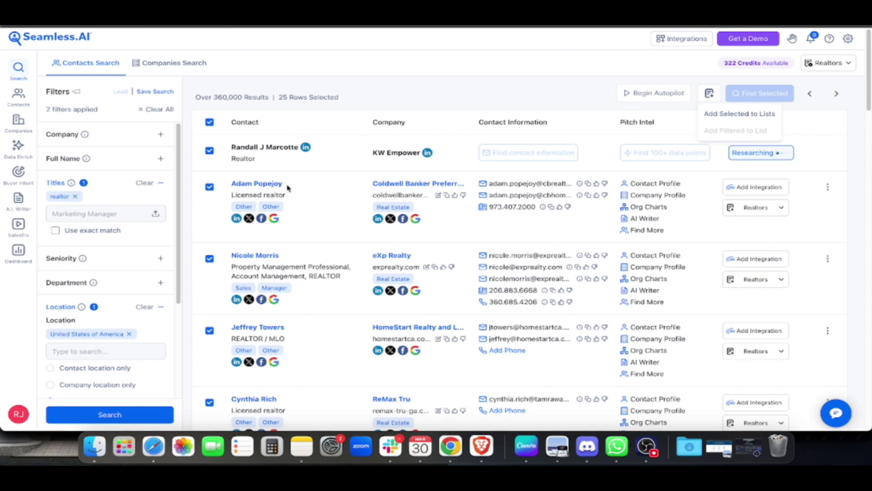
right_click(253, 185)
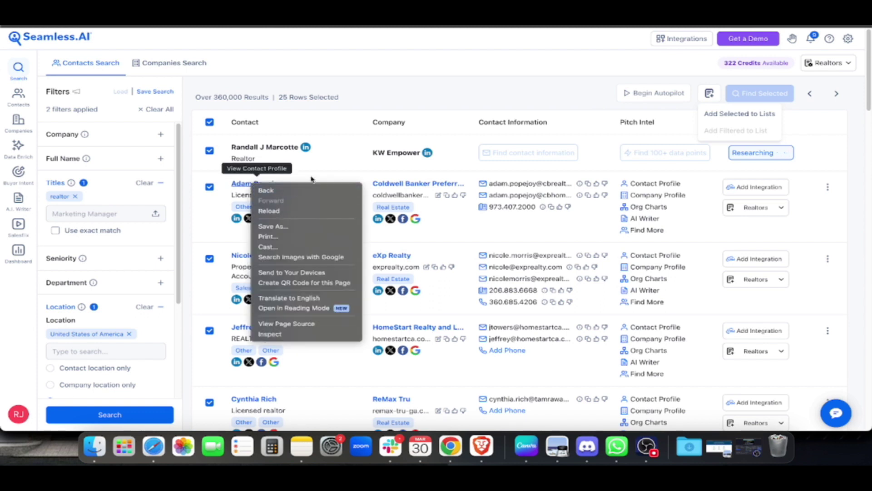
left_click(326, 170)
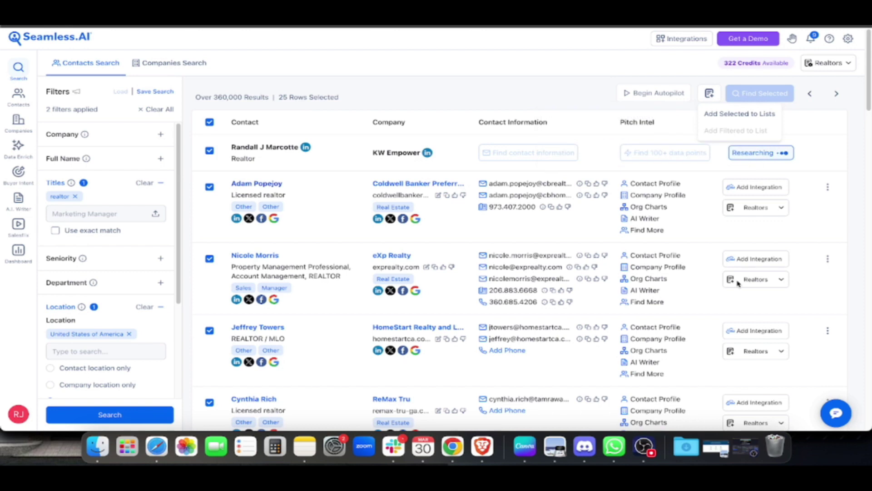
scroll(732, 282, "down", 3)
scroll(735, 286, "up", 3)
- Open the Realtors list's contacts in My Contacts via View List
left_click(852, 63)
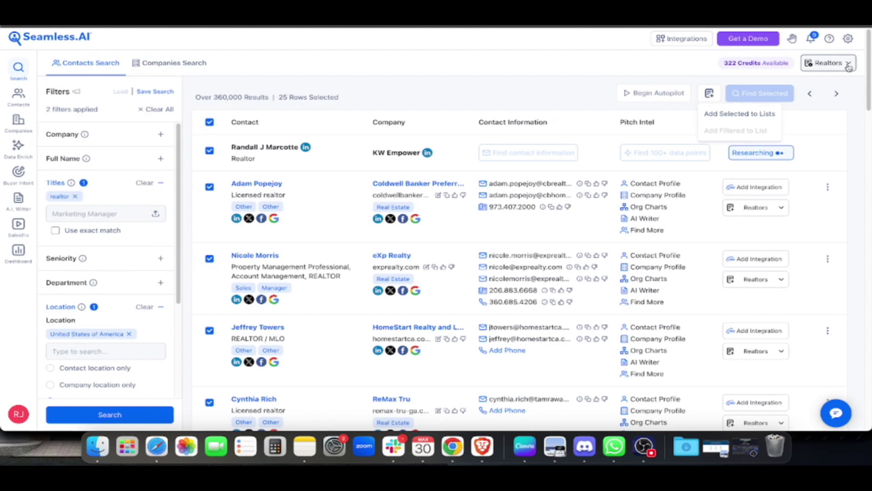
left_click(847, 63)
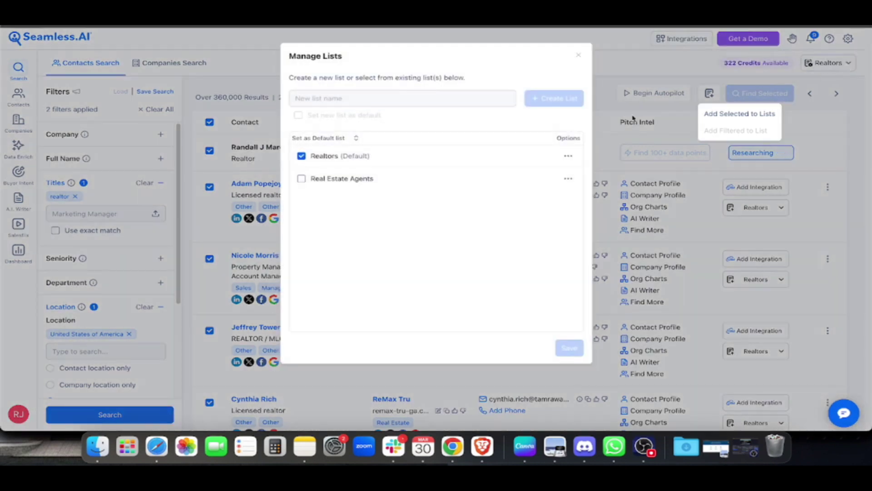
left_click(569, 157)
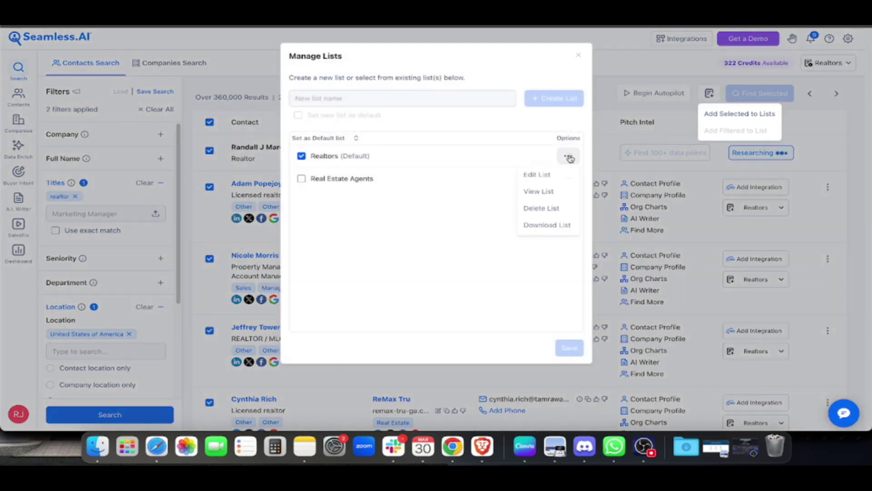
left_click(543, 192)
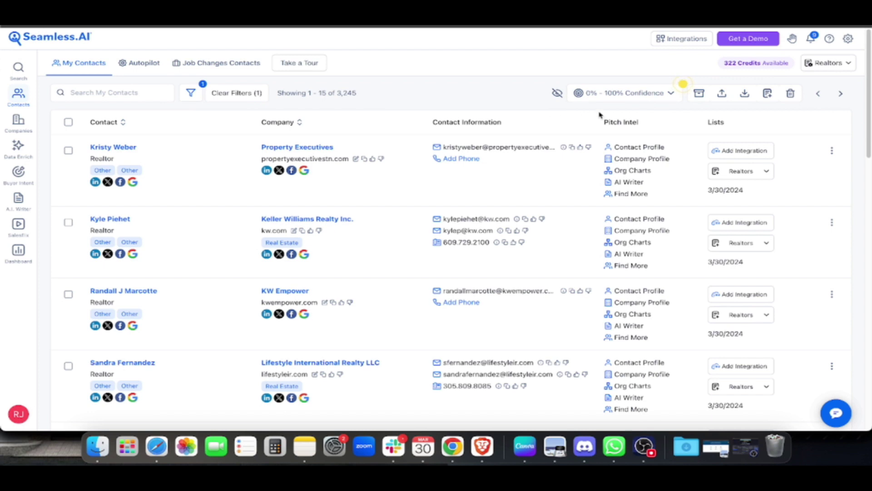
- Choose seven export fields: company name, company phone, contact phone, email, first name, last name, title
left_click(743, 94)
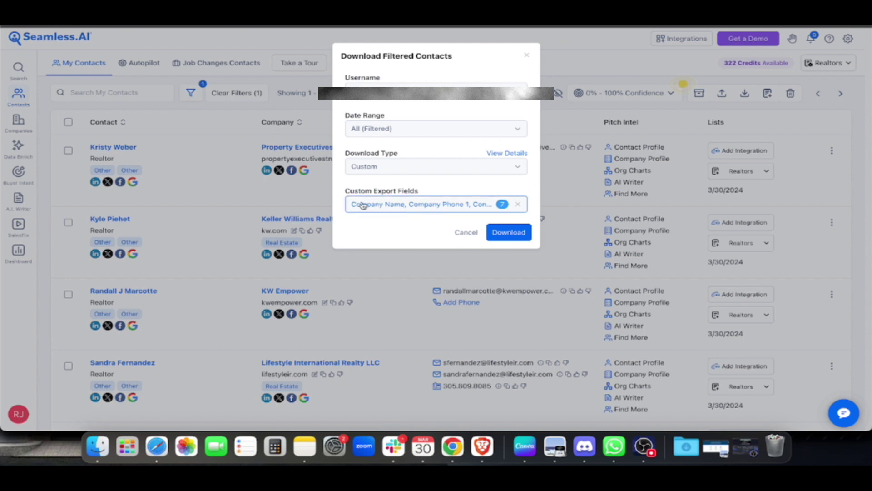
left_click(413, 204)
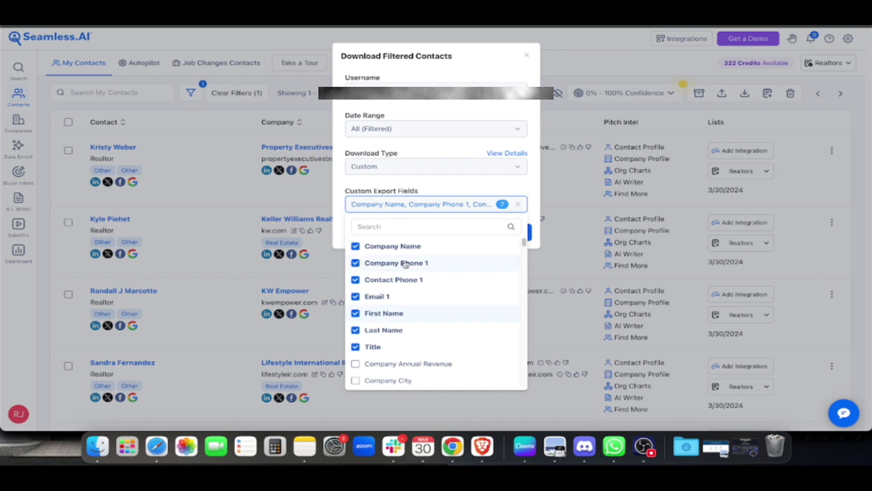
scroll(395, 300, "down", 3)
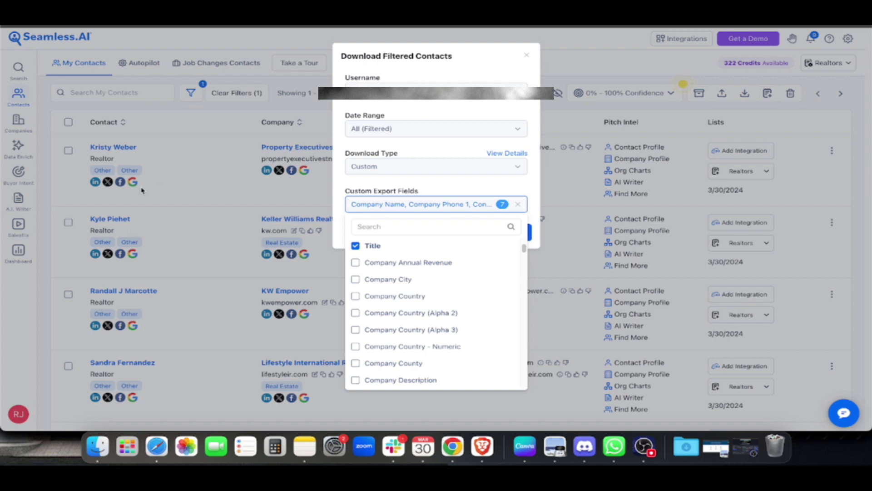
scroll(442, 301, "down", 6)
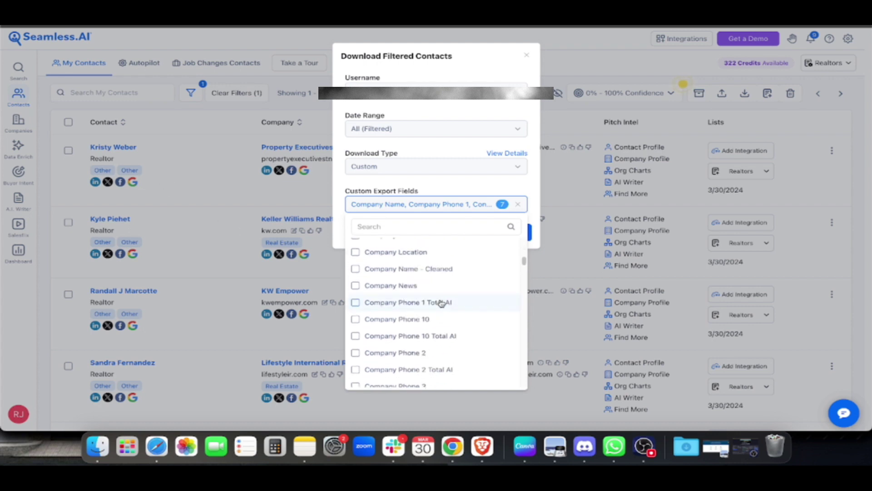
scroll(441, 302, "up", 9)
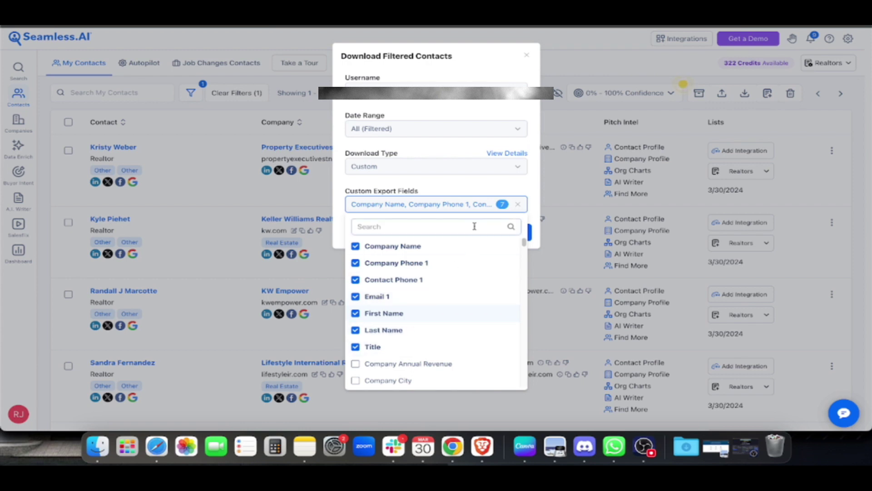
left_click(474, 195)
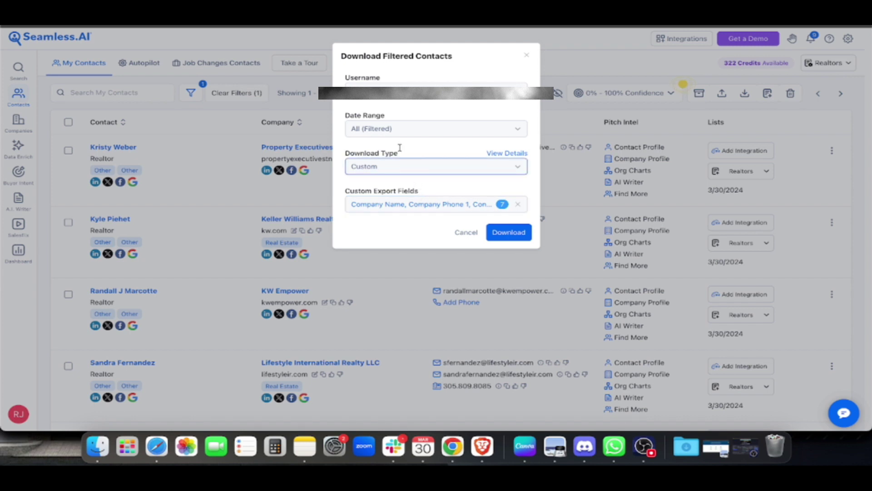
- Download today's (Mar 30) filtered contacts as a custom CSV and open the file
left_click(411, 130)
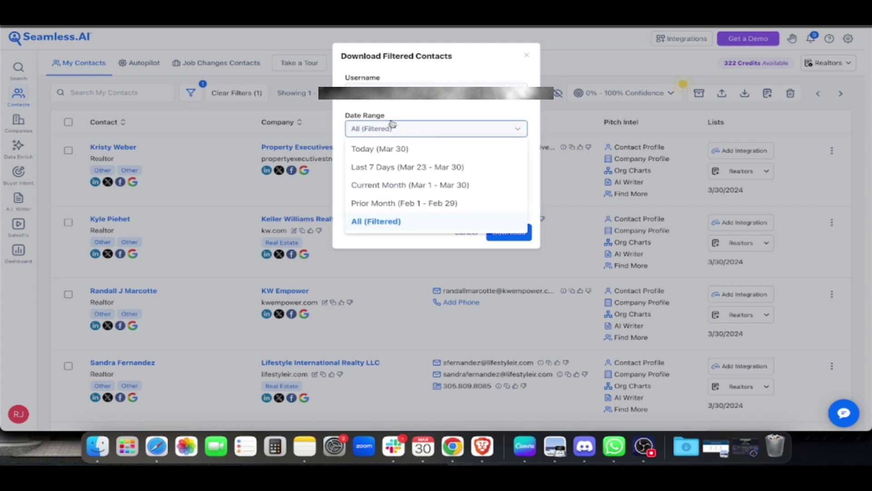
left_click(364, 155)
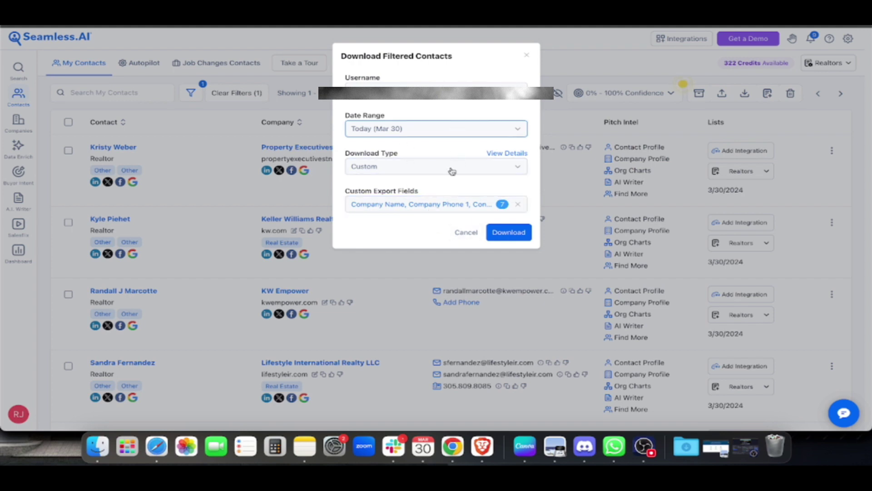
left_click(515, 240)
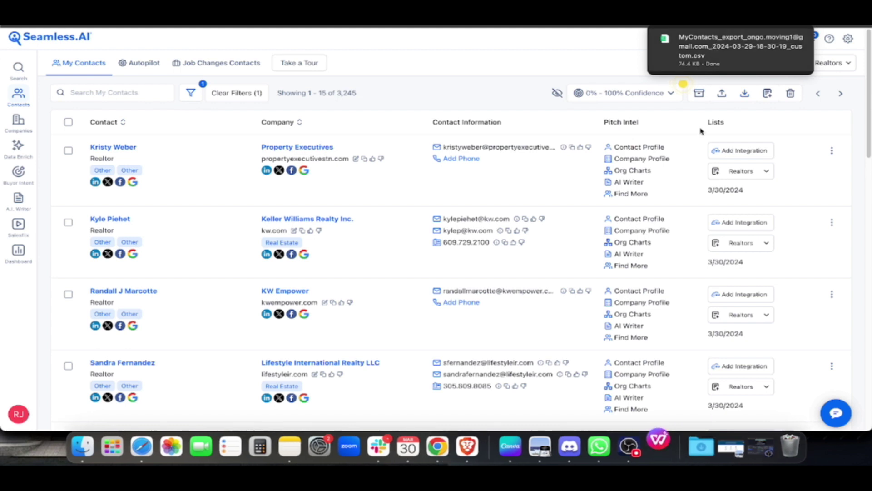
mouse_move(686, 54)
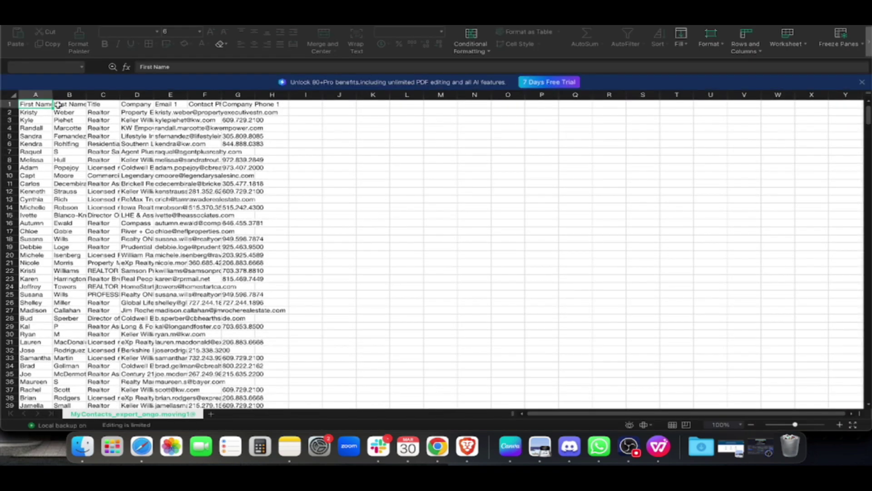
- Check the exported CSV's contact data, which runs down to row 716
left_click_drag(45, 136, 273, 184)
left_click(409, 183)
scroll(278, 209, "down", 20)
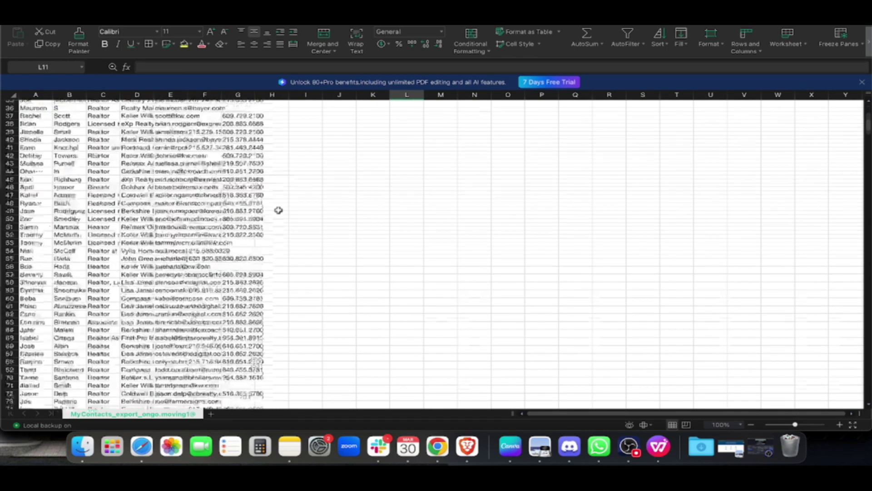
left_click(47, 183)
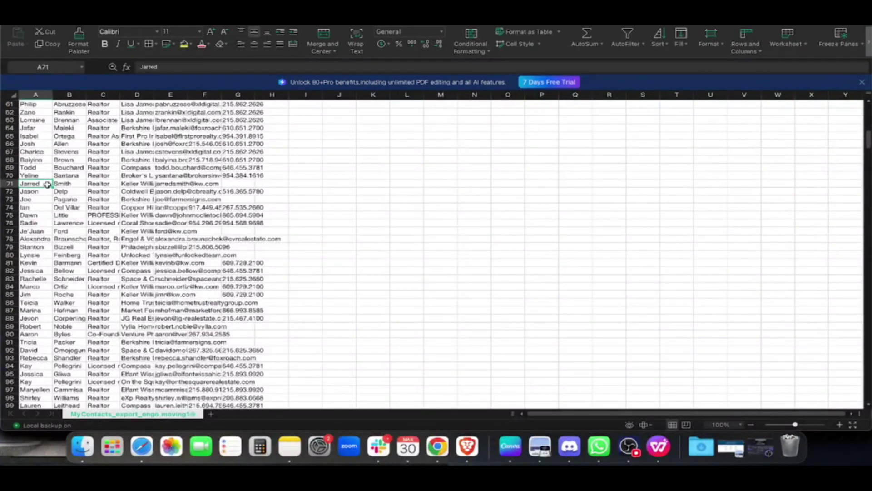
key("super+Down")
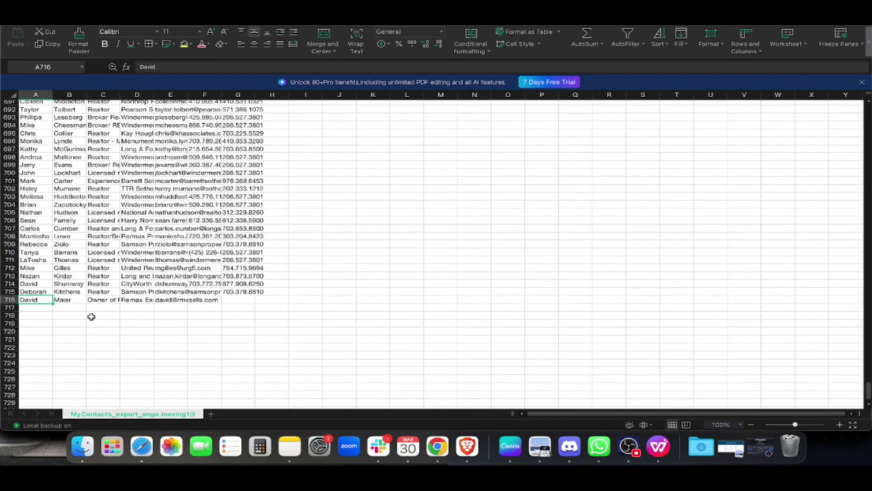
scroll(90, 317, "up", 20)
scroll(92, 317, "up", 20)
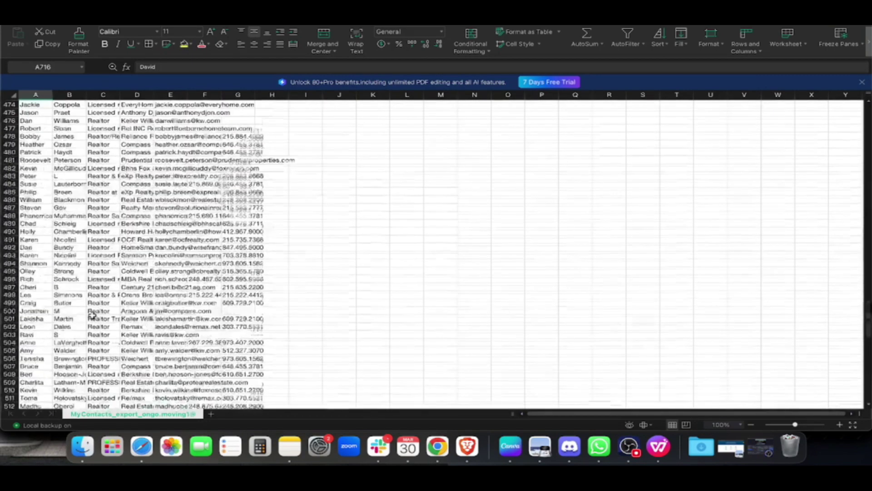
scroll(92, 315, "up", 15)
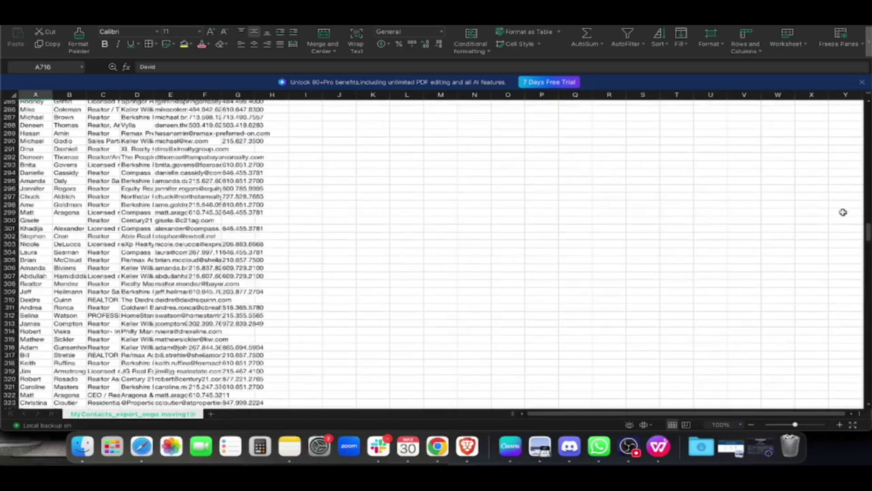
scroll(866, 167, "up", 10)
scroll(867, 167, "up", 20)
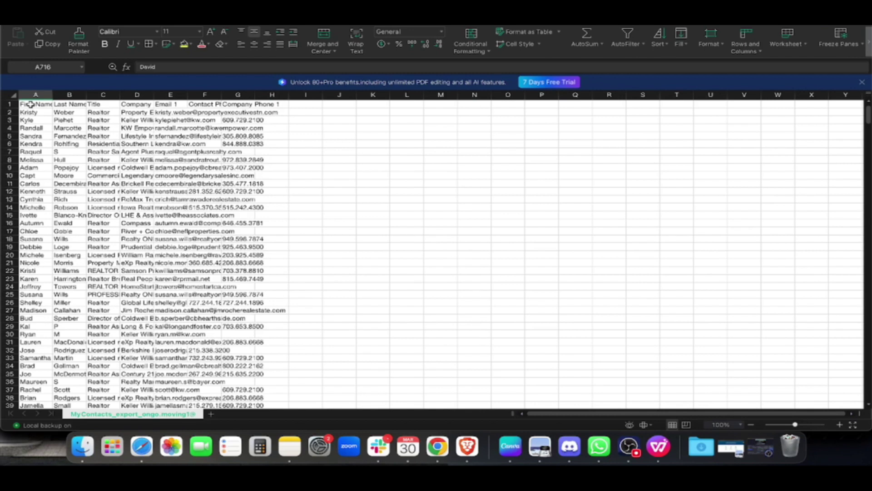
left_click_drag(30, 104, 283, 212)
left_click(309, 209)
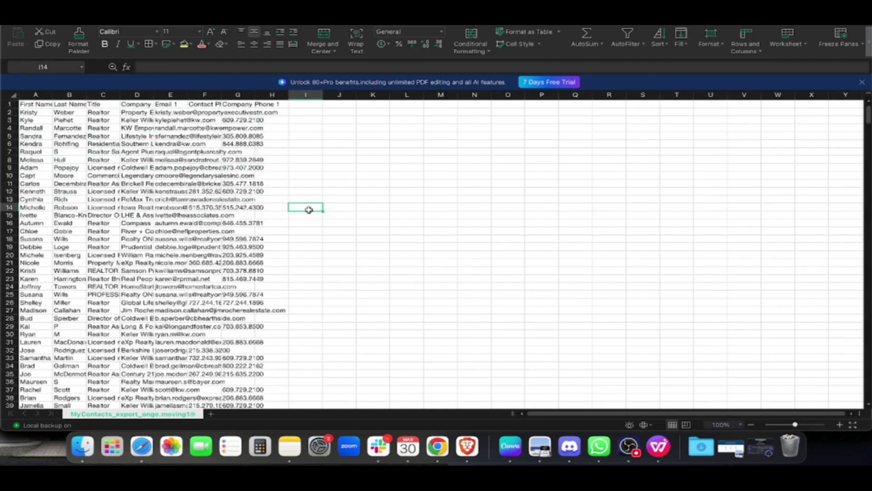
- Look over the Seamless.AI and MonsterTask Google Sheets windows, then return to the CSV
right_click(437, 446)
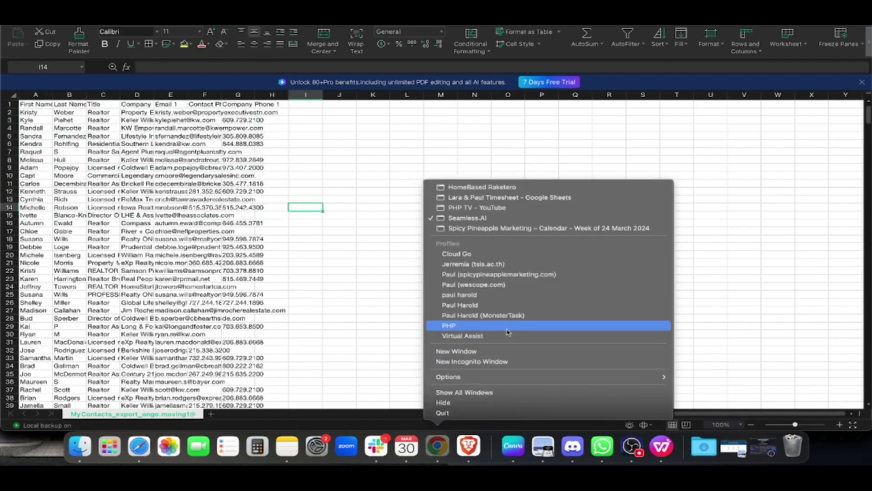
left_click(443, 218)
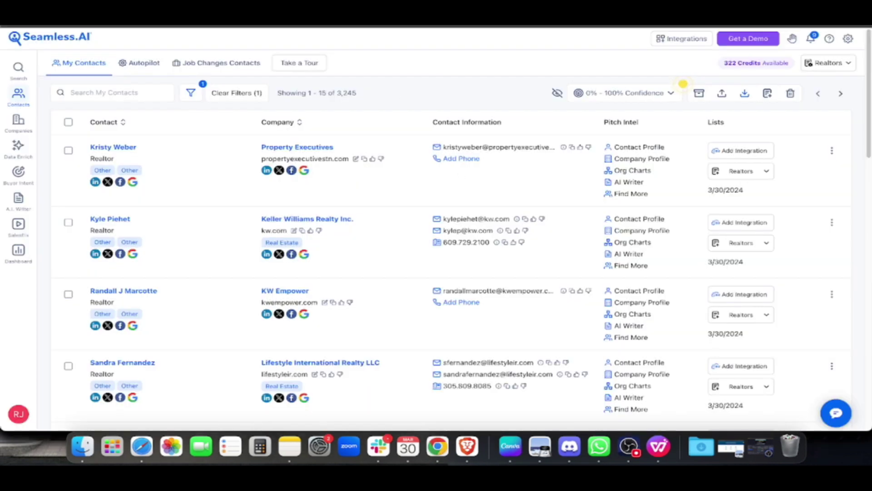
key("super+grave")
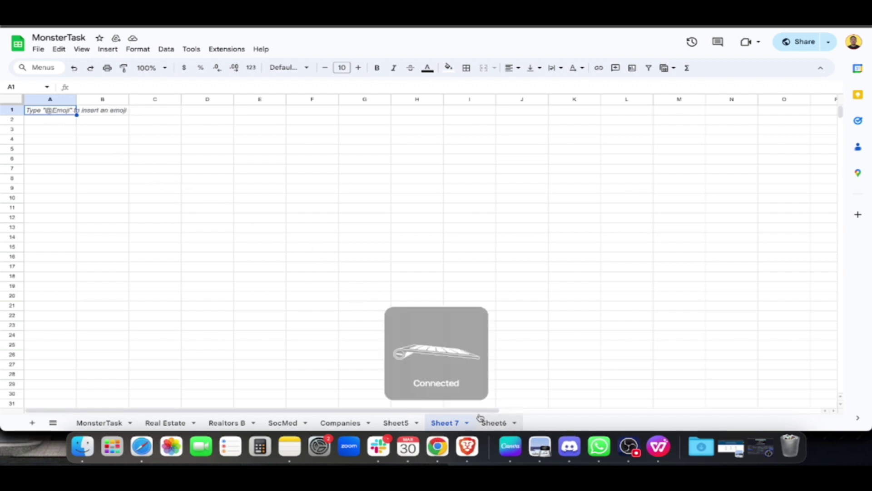
key("super+Tab")
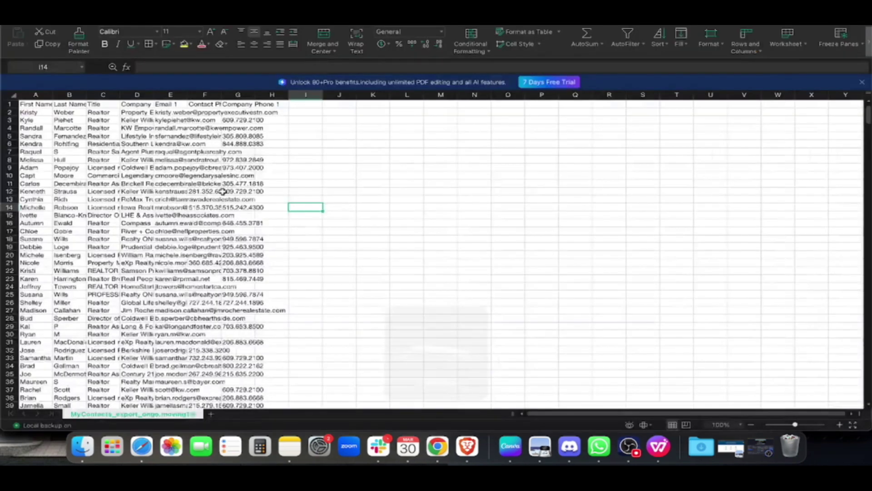
- Copy the full contact range in columns A to G and go to Sheet 7
left_click(222, 191)
key("super+a")
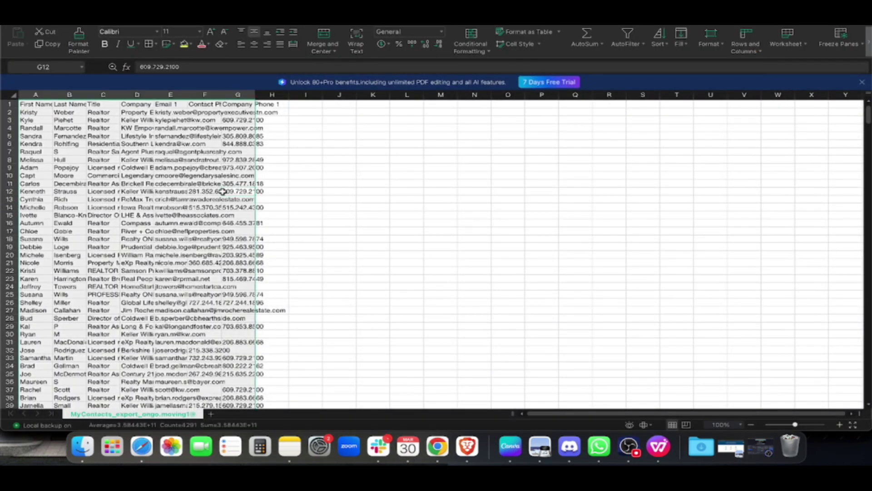
key("super+c")
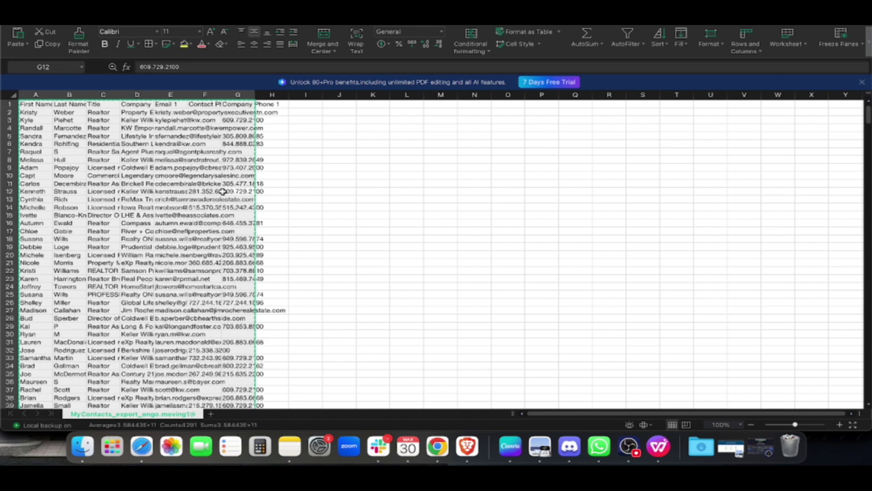
key("super+Tab")
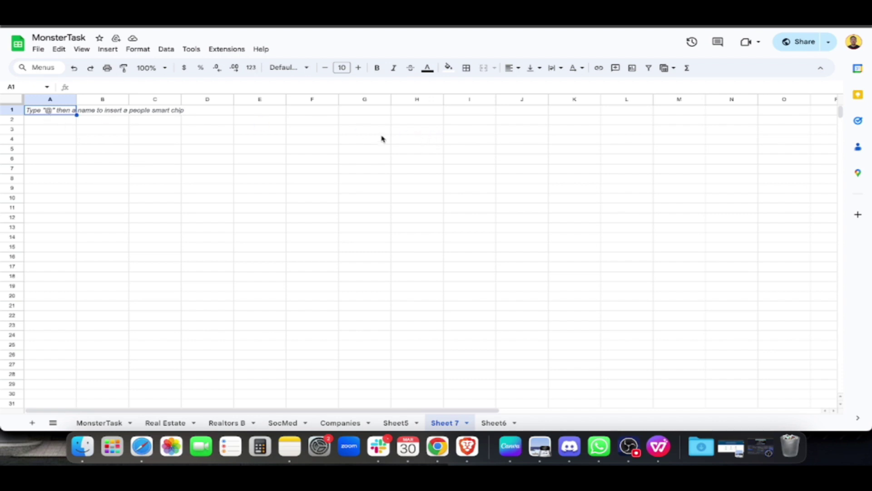
- Paste the realtor contacts at A1 of Sheet 7, then open the Real Estate tab
key("ctrl+v")
left_click(453, 163)
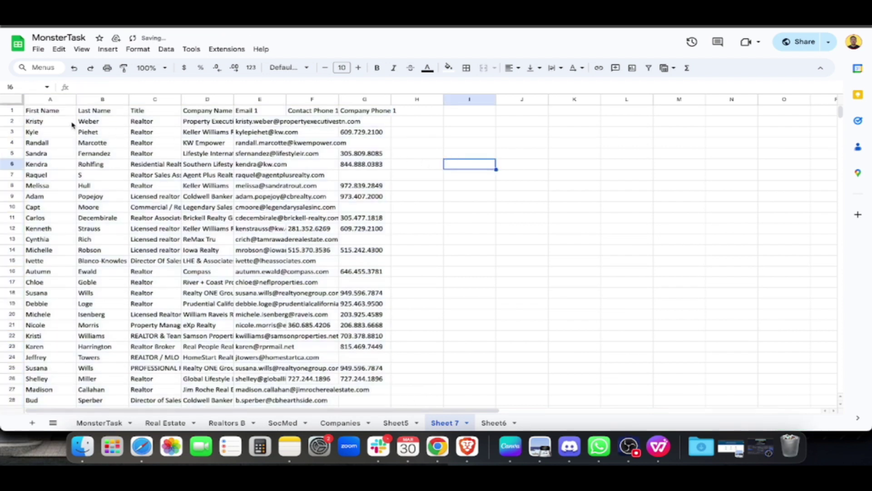
scroll(311, 264, "down", 15)
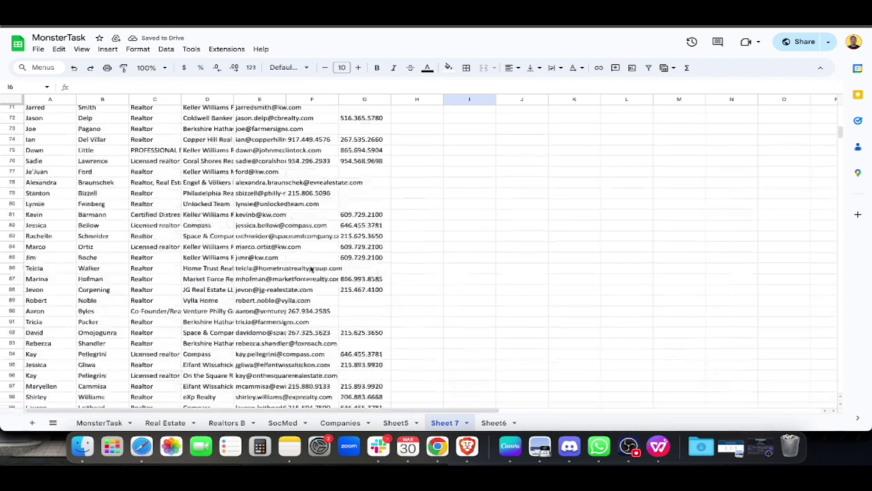
scroll(104, 149, "up", 15)
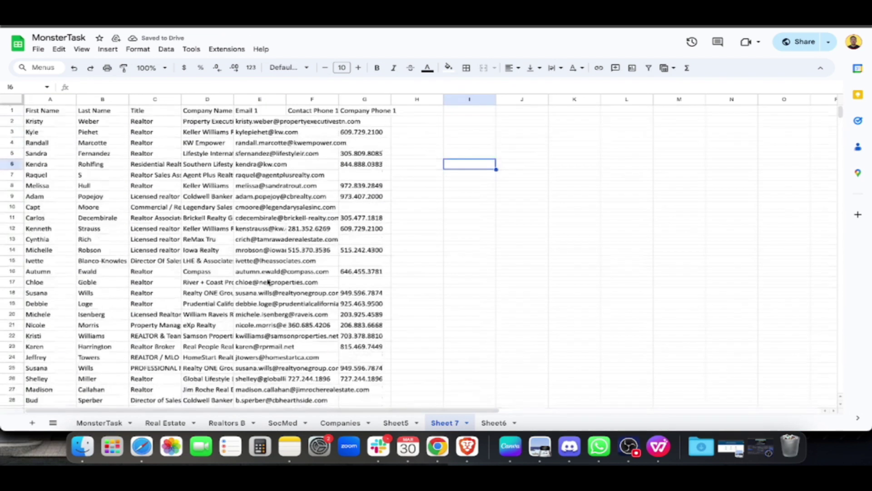
left_click(38, 50)
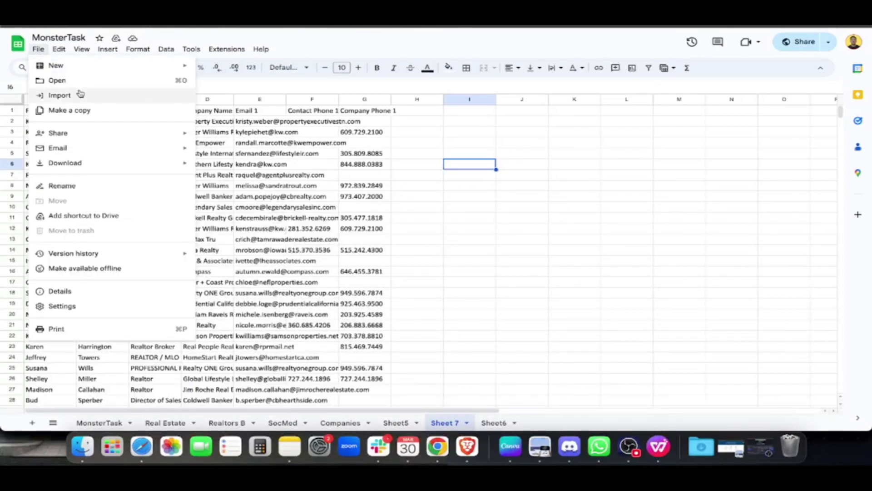
left_click(491, 252)
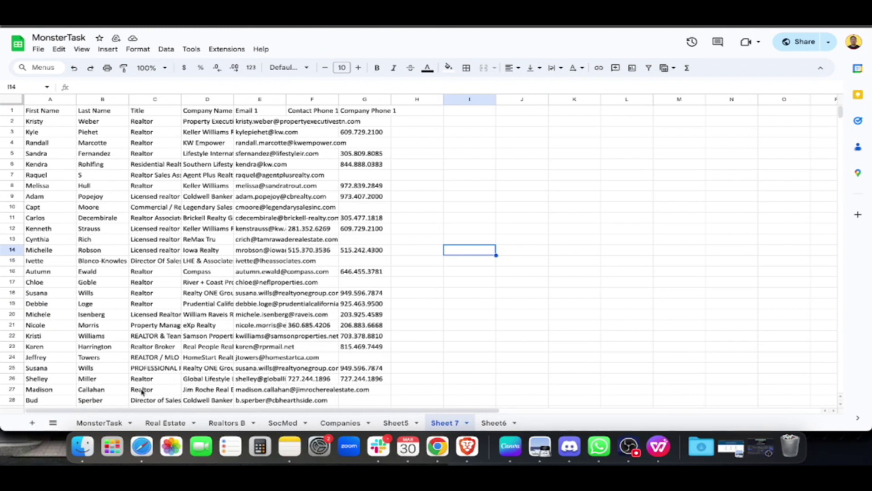
left_click(166, 423)
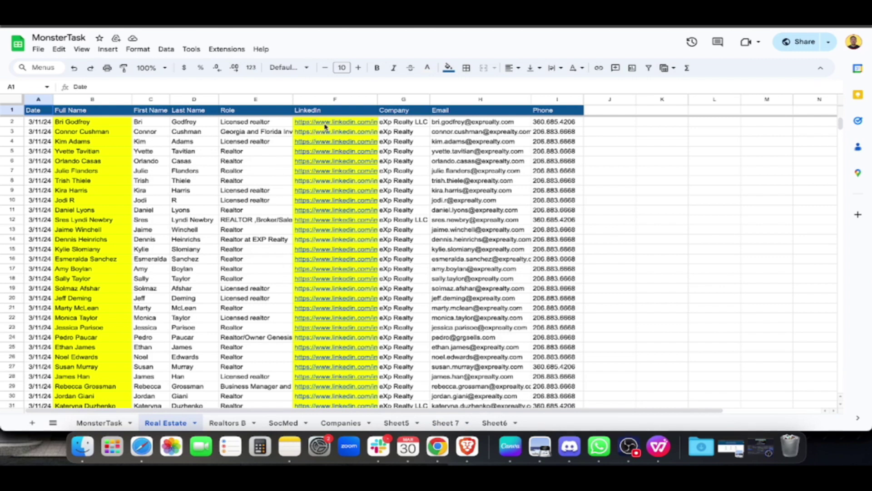
- Scroll through the Real Estate sheet, then the Realtors B sheet with rows to 3200
mouse_move(324, 126)
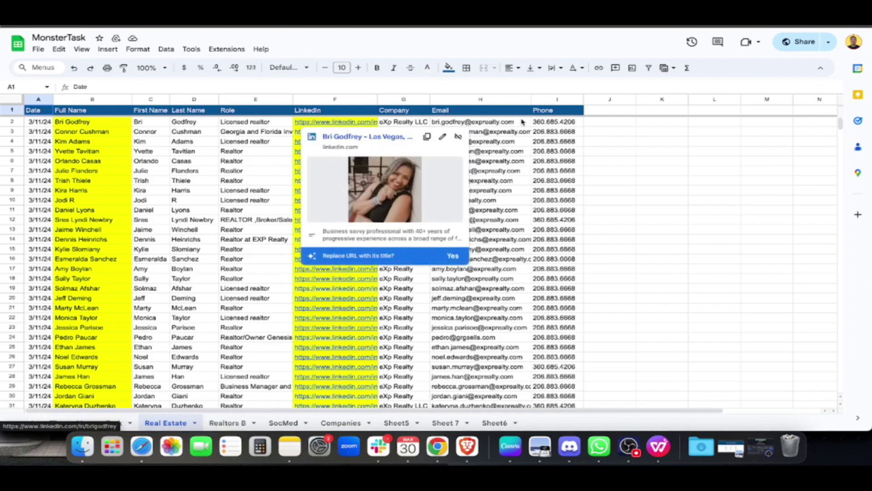
left_click(638, 174)
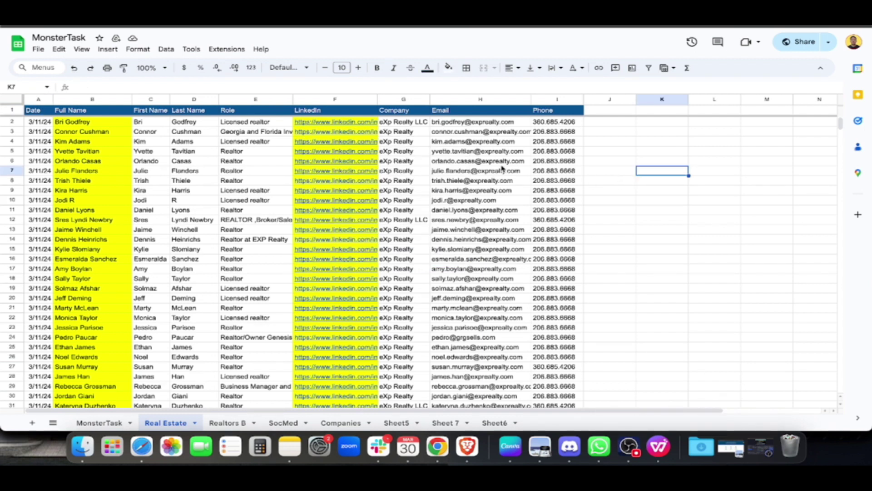
scroll(280, 329, "down", 20)
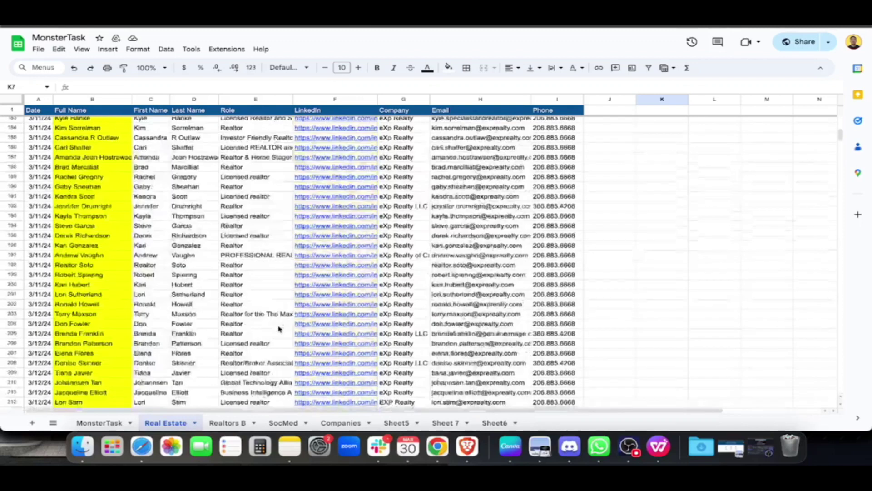
scroll(279, 328, "up", 20)
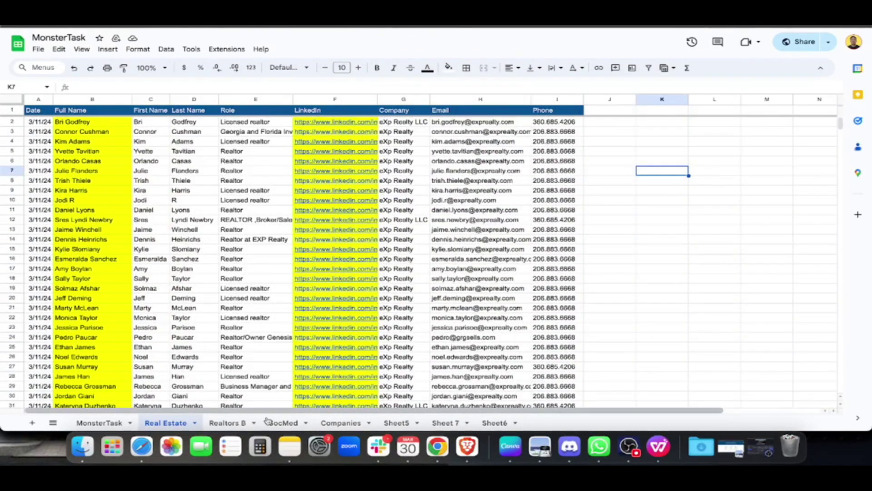
left_click(227, 422)
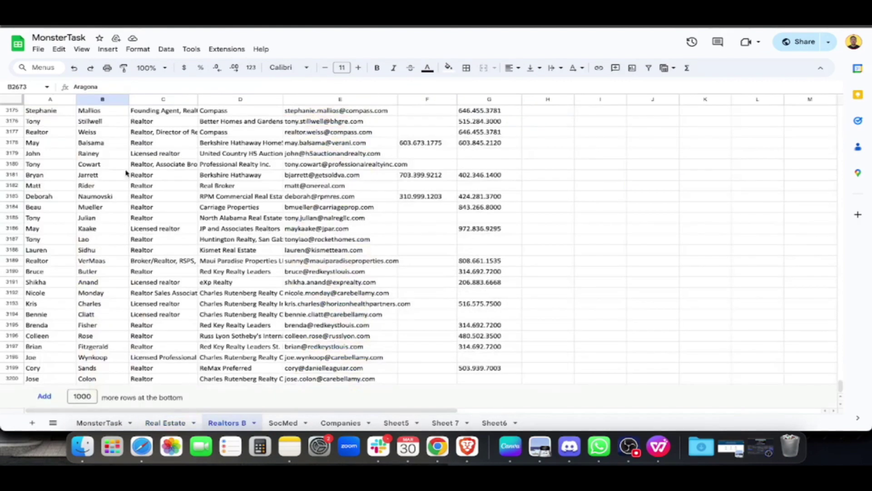
scroll(128, 175, "up", 3)
scroll(91, 263, "down", 2)
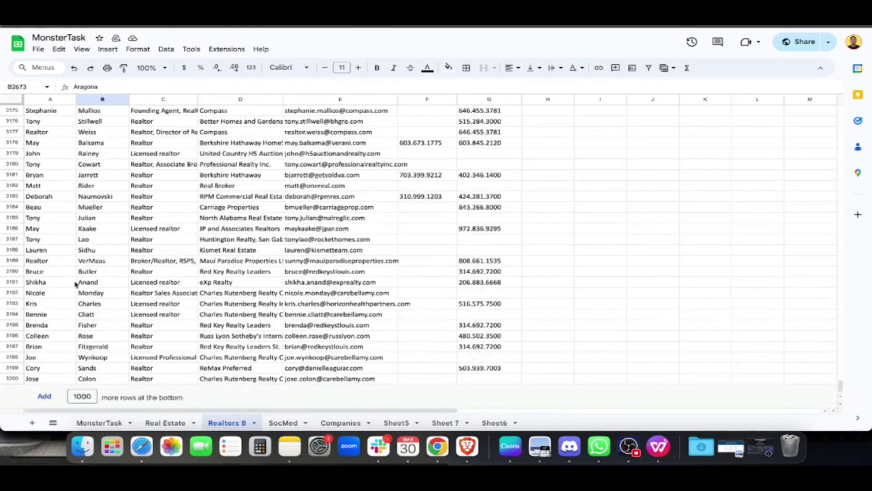